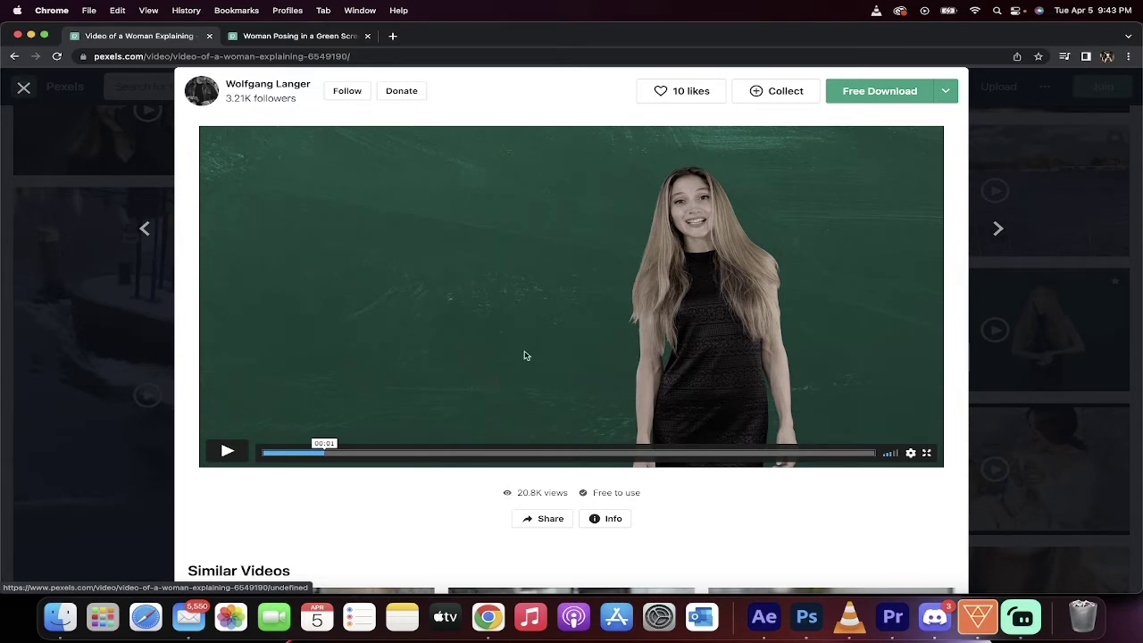
left_click_drag(295, 453, 263, 457)
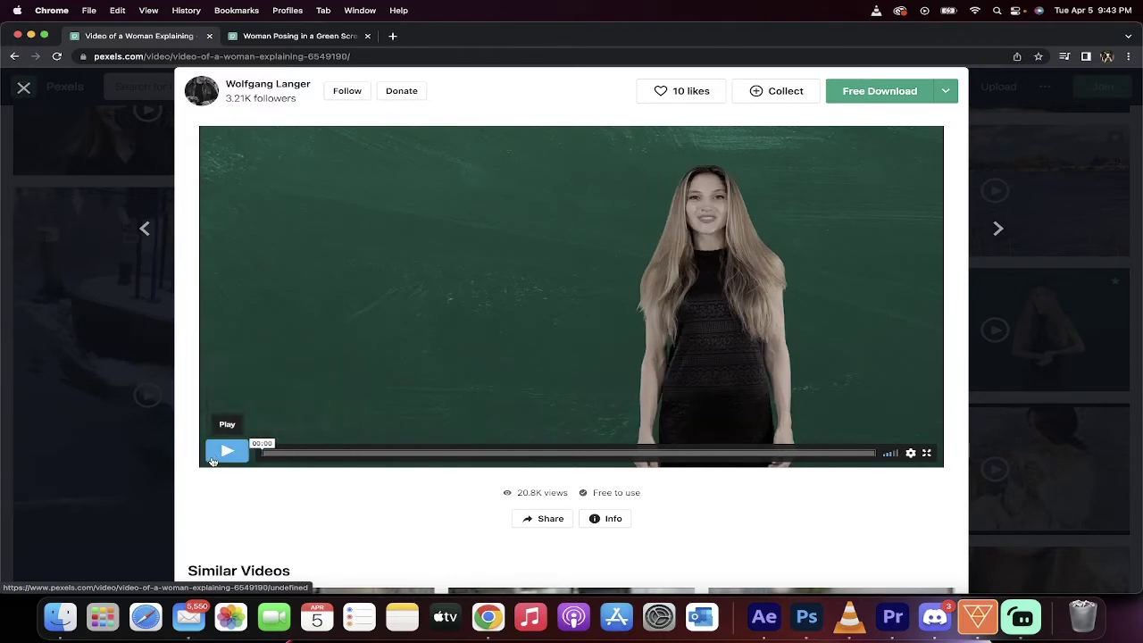
left_click(225, 451)
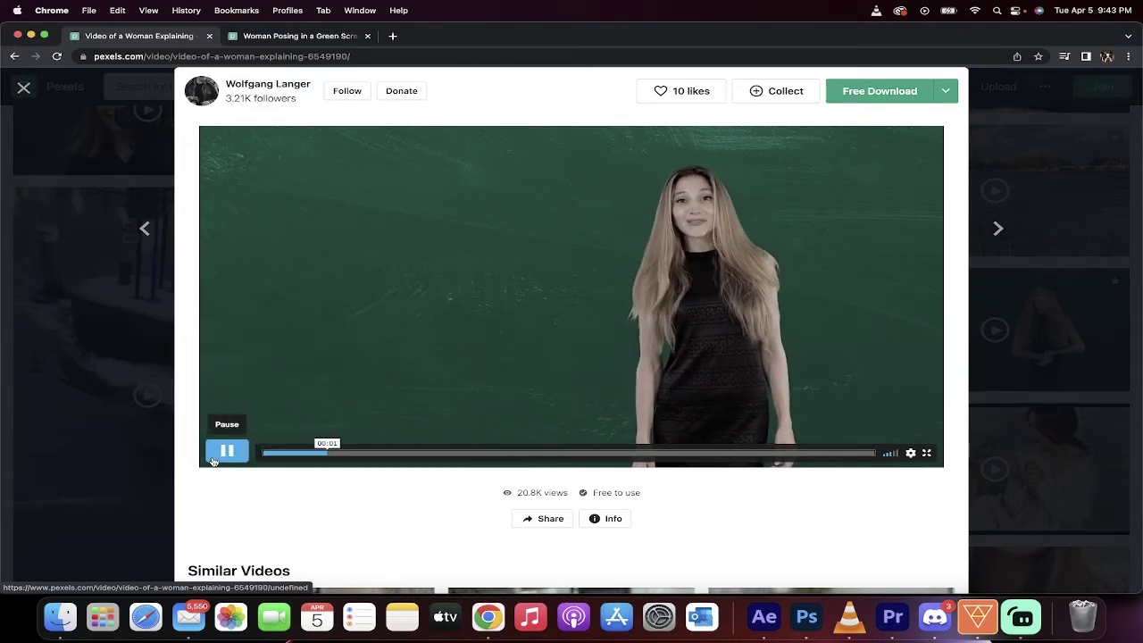
left_click(225, 455)
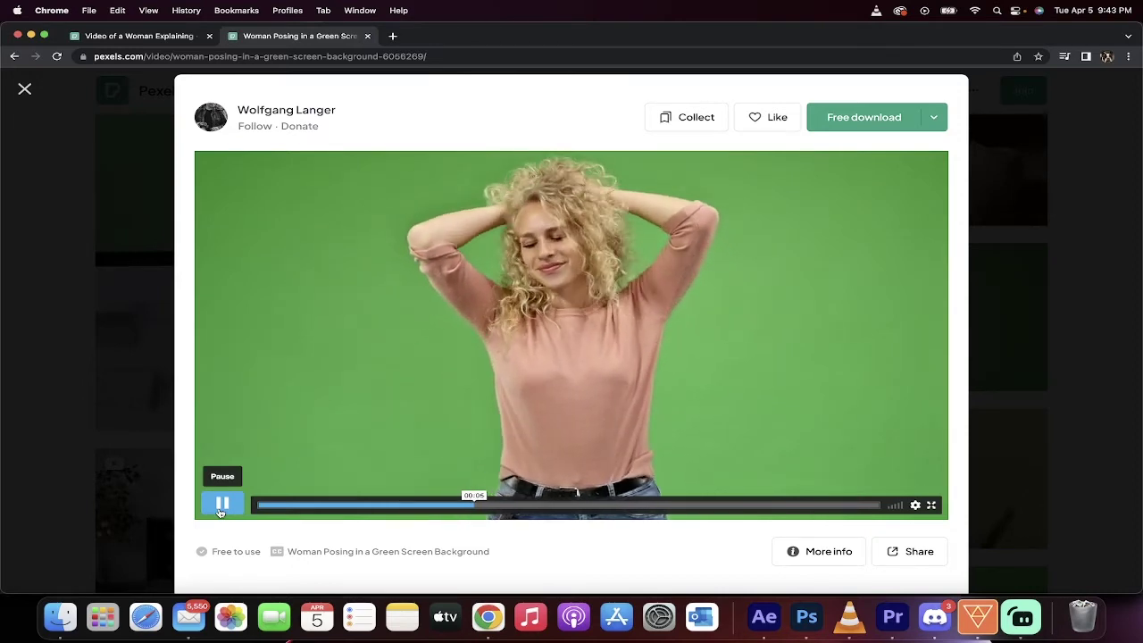
left_click(221, 506)
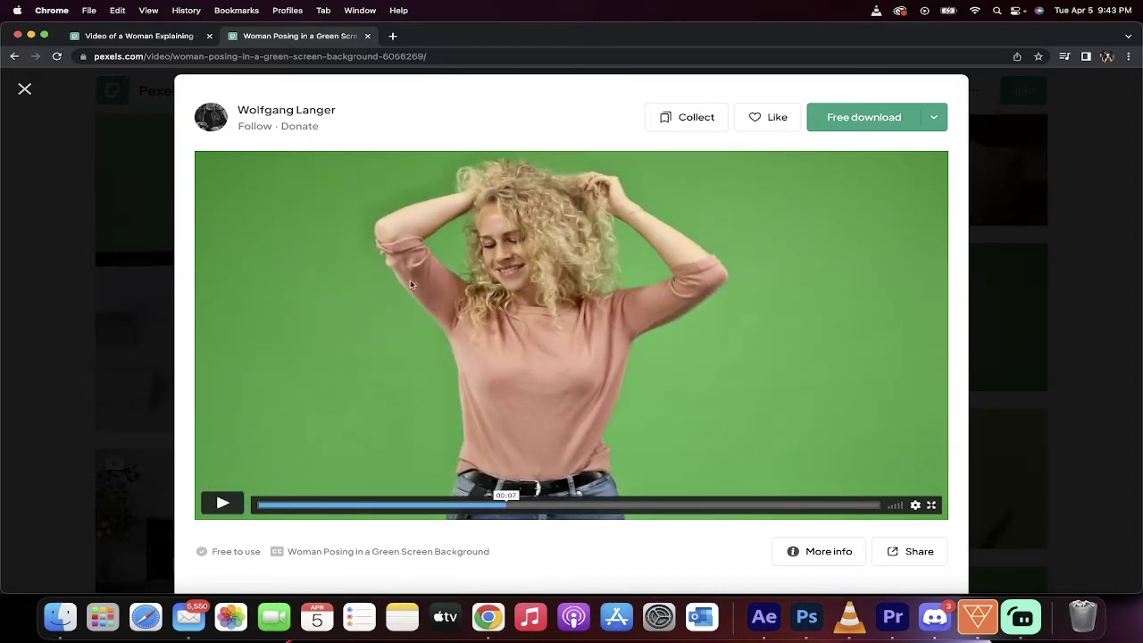
left_click(130, 38)
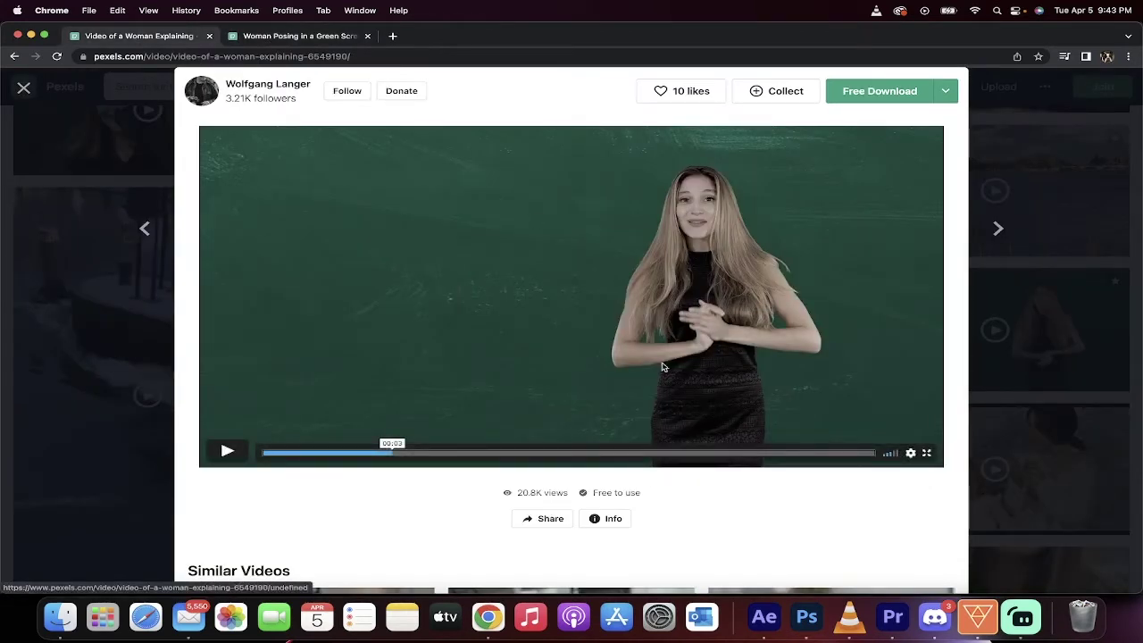
Step: Play the preview of the woman over the Eiffel Tower, then show the Media list and select the timeline clips
left_click(987, 622)
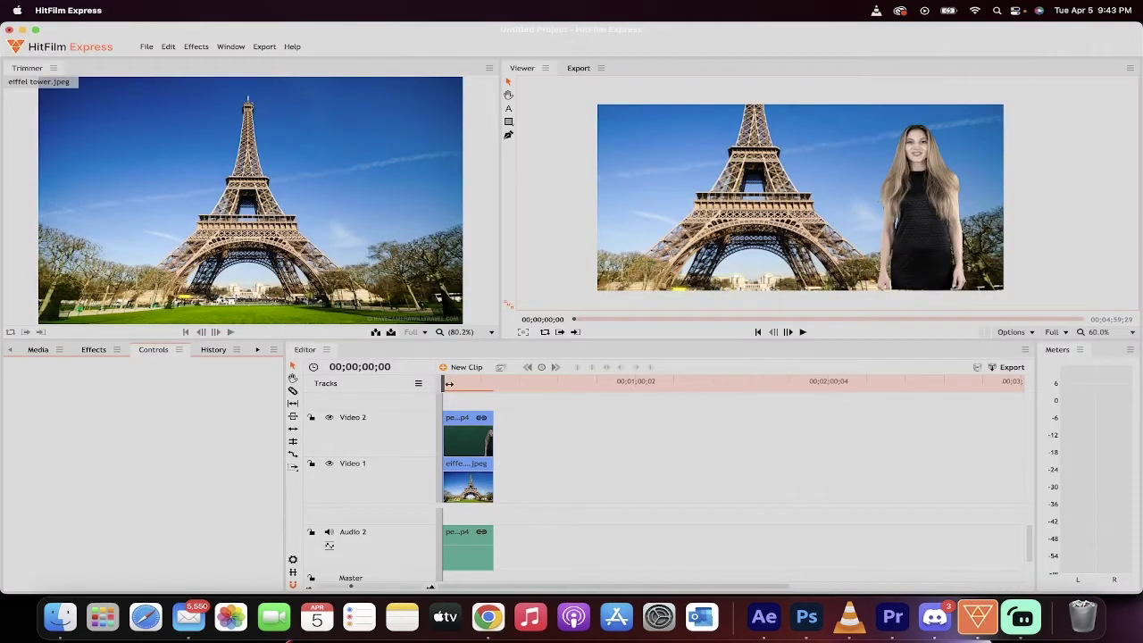
left_click(443, 383)
key("space")
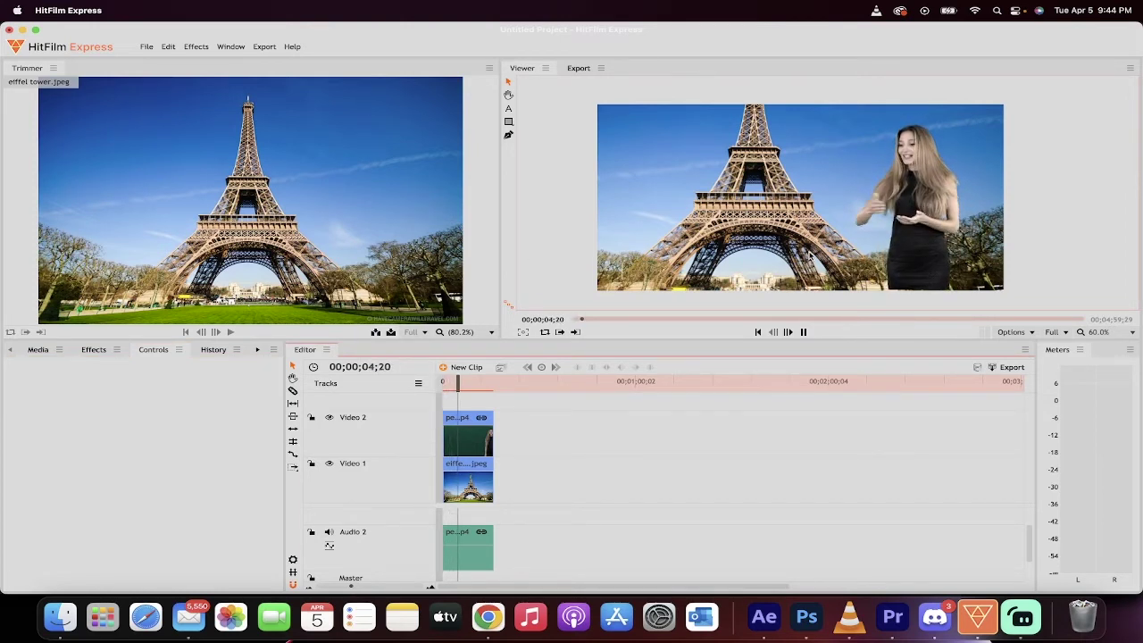
key("space")
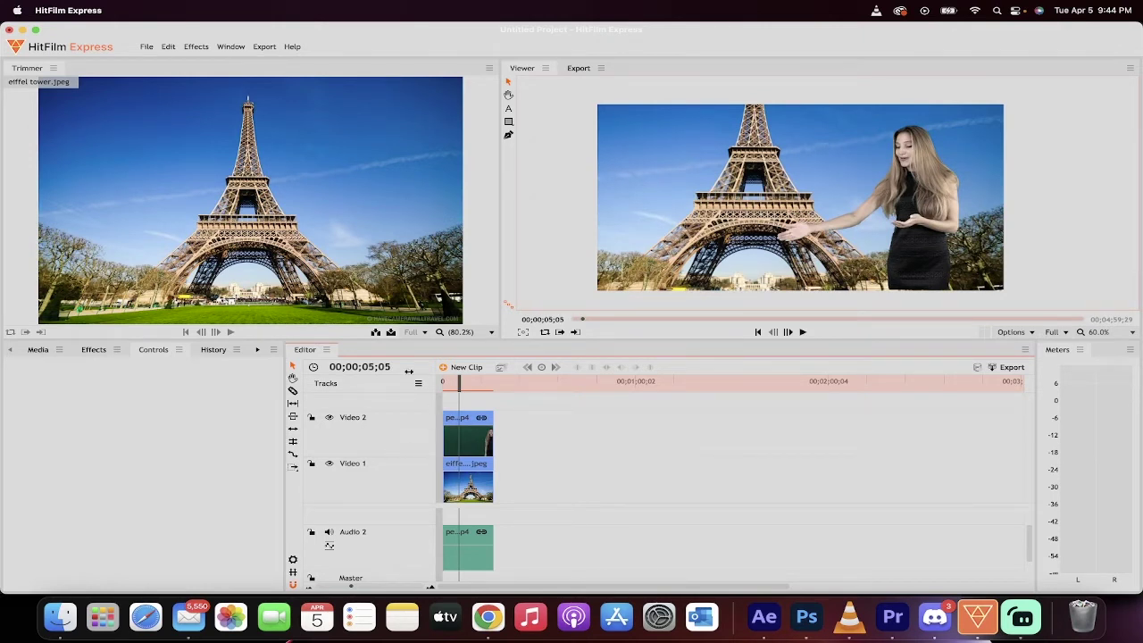
left_click(38, 351)
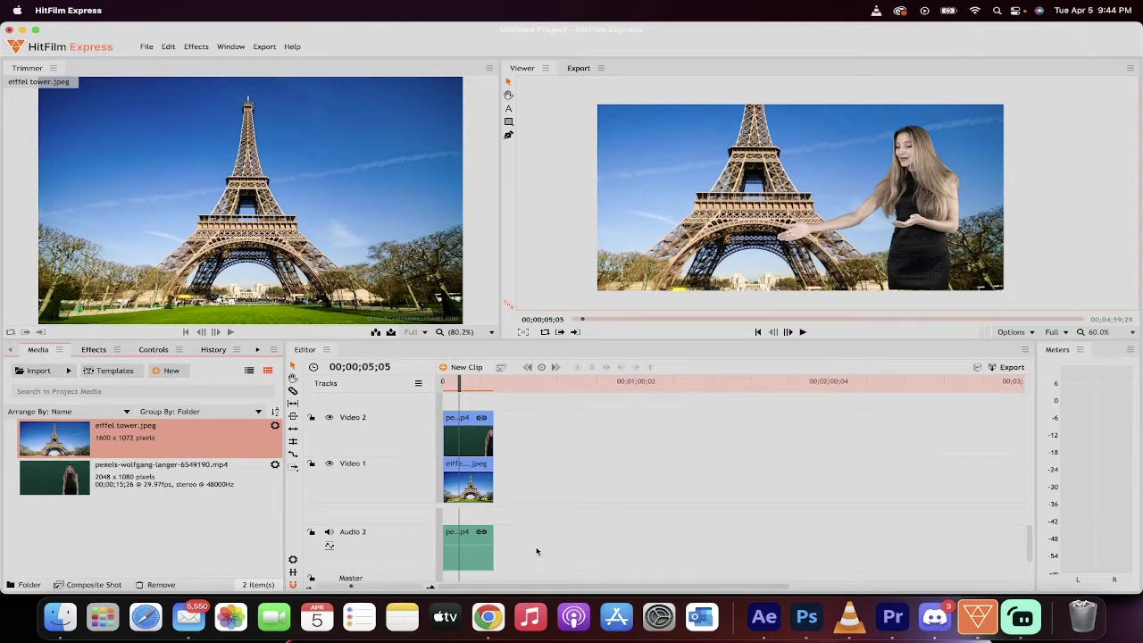
left_click(469, 550)
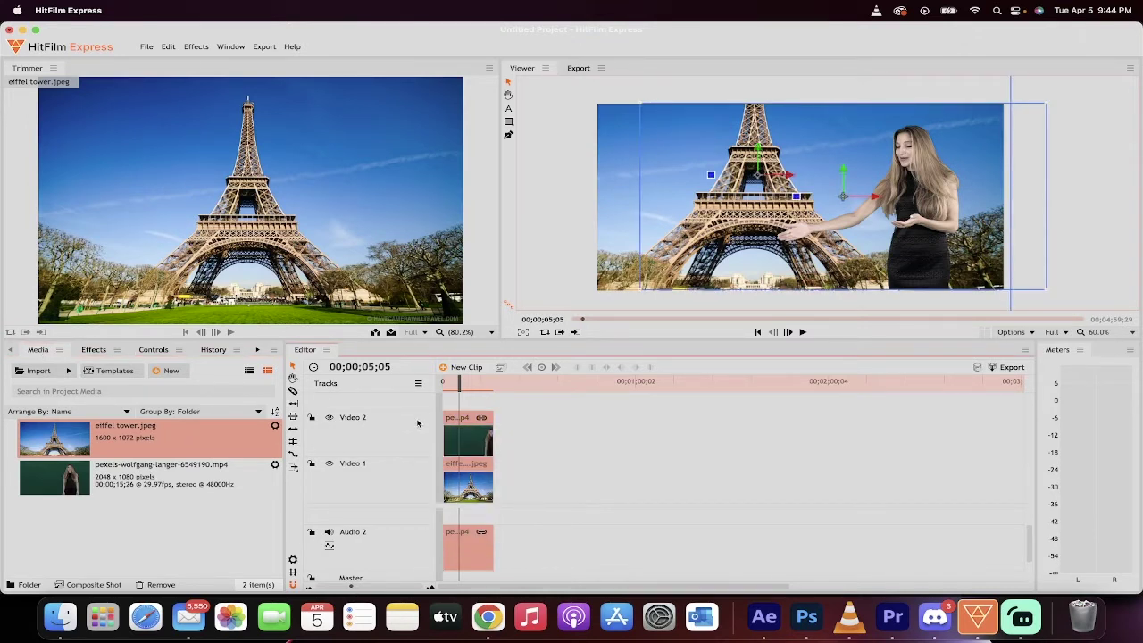
Step: Delete all timeline clips and place the pexels green-screen clip at the start of Video 1
key("Delete")
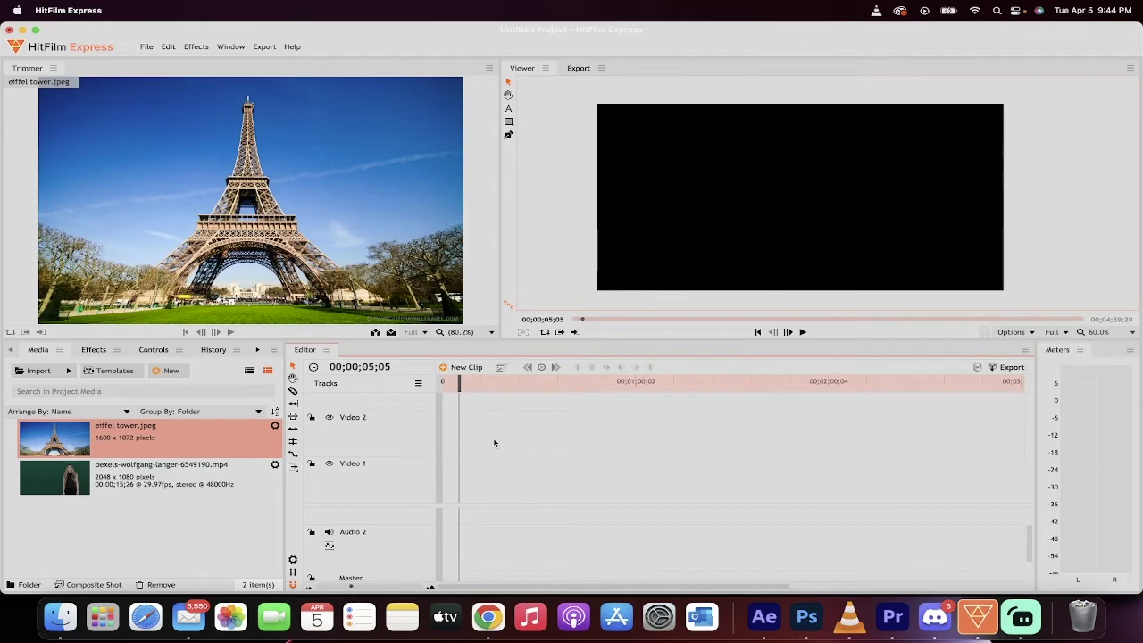
left_click(116, 519)
left_click(70, 487)
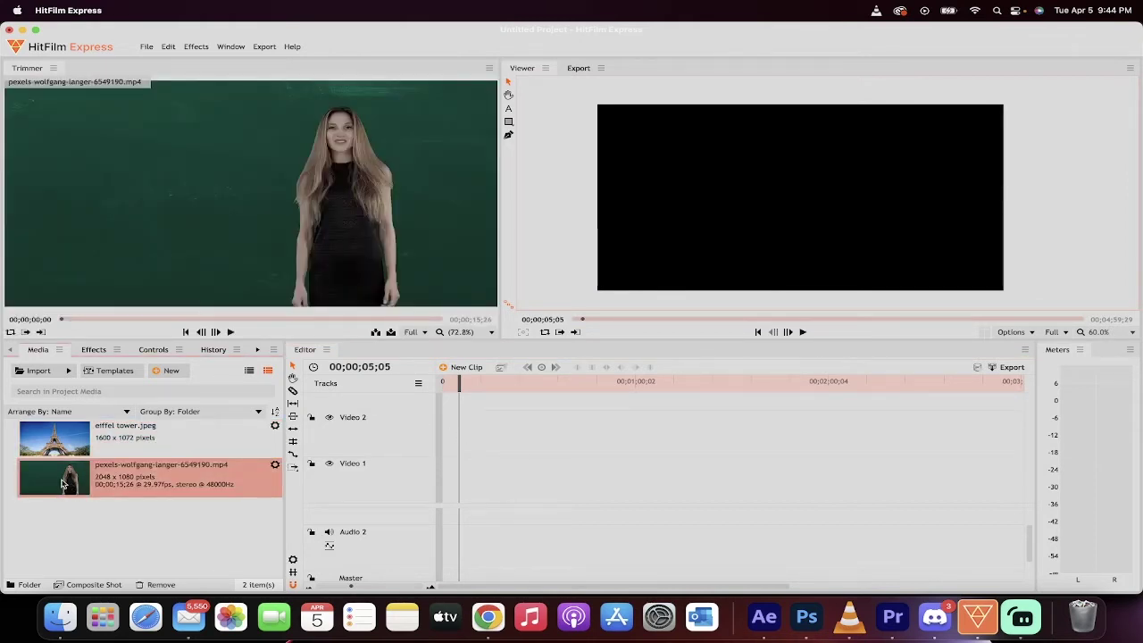
mouse_move(241, 306)
left_click_drag(60, 483, 445, 482)
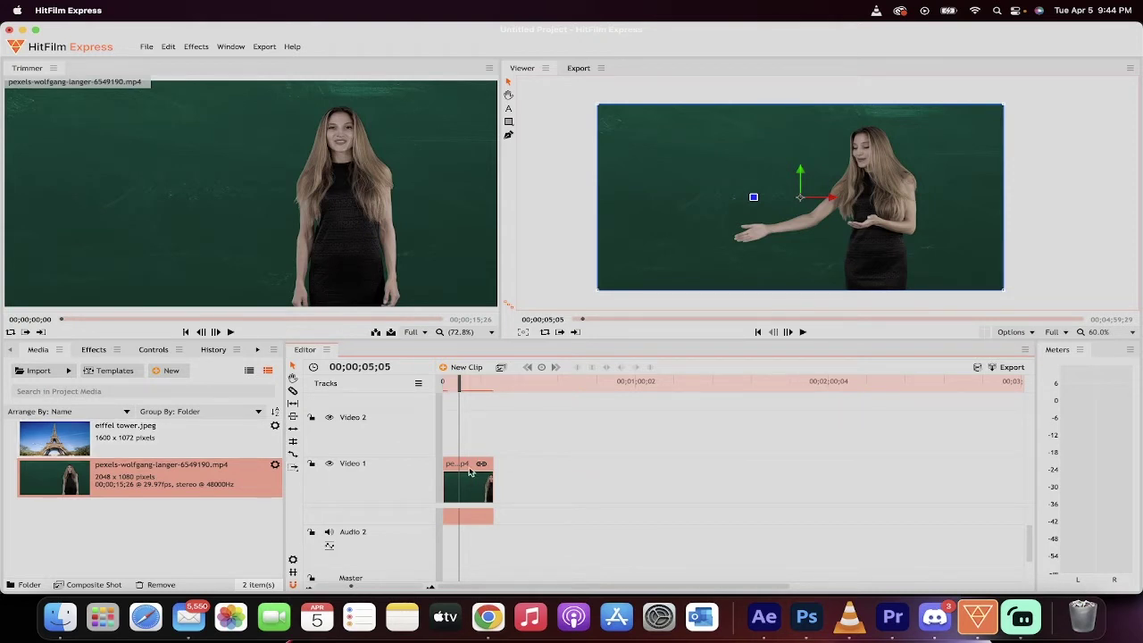
Step: Shrink the Video 1 track height and make the timeline panel slightly taller
left_click(521, 443)
left_click(469, 465)
left_click_drag(358, 505, 379, 497)
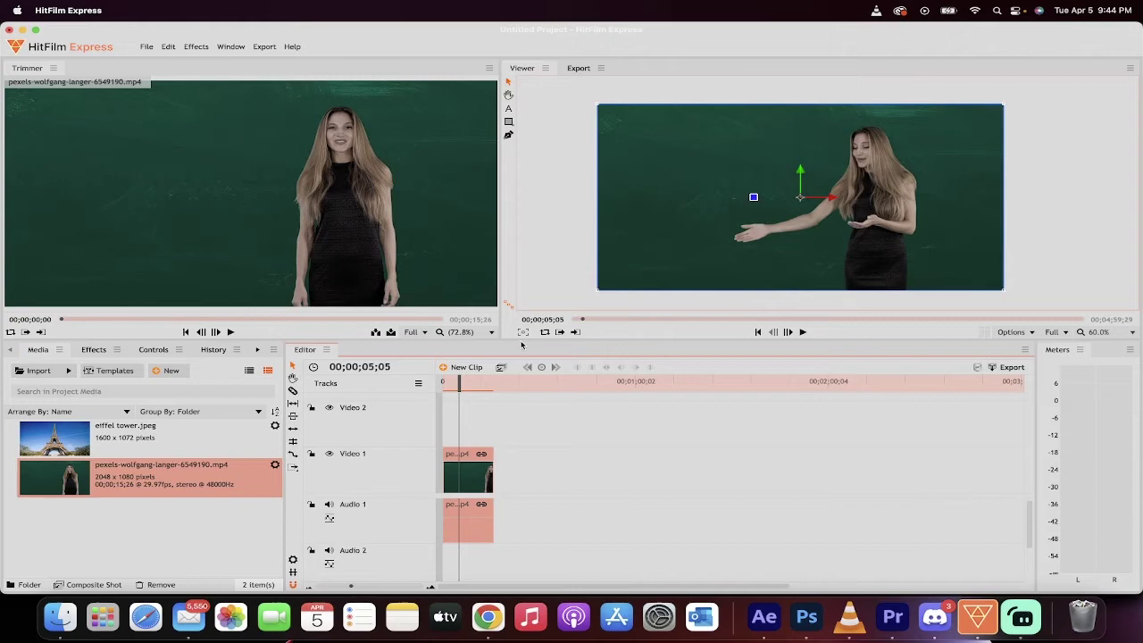
mouse_move(527, 338)
left_mouse_down()
mouse_move(527, 294)
mouse_move(529, 347)
left_mouse_up()
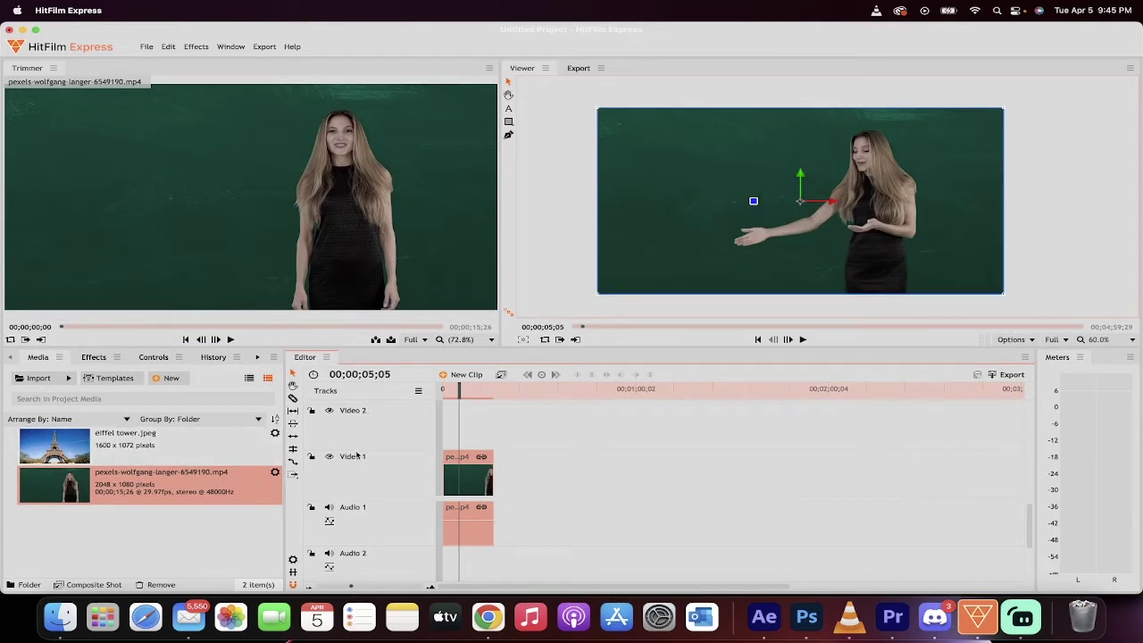
Step: Move the woman clip and its audio up to Video 2 and Audio 2
left_click(531, 426)
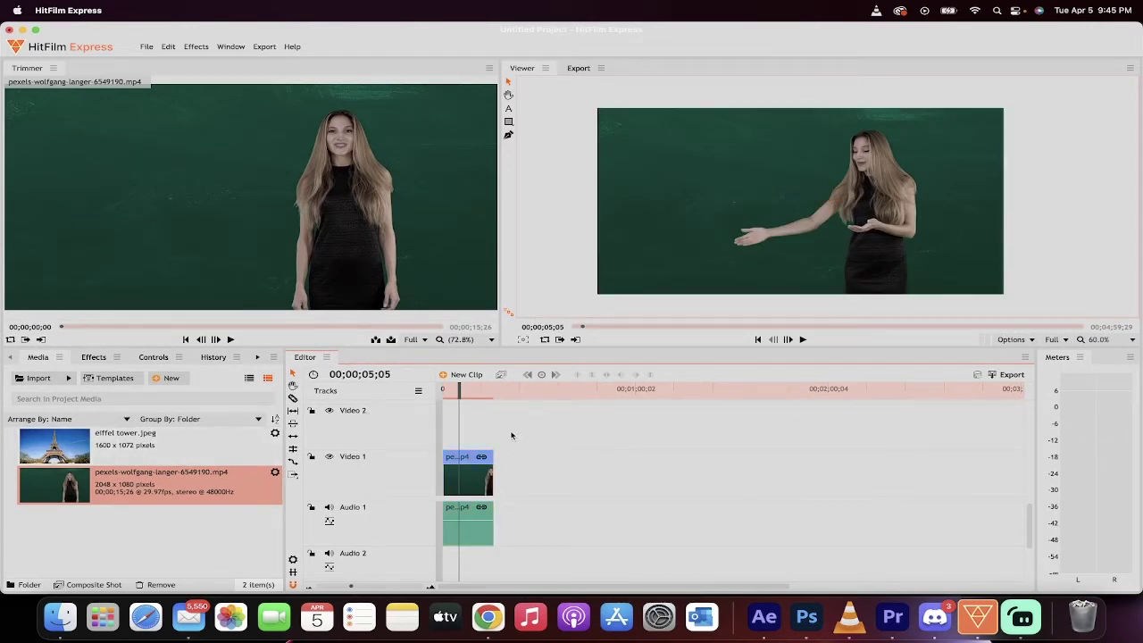
left_click(467, 458)
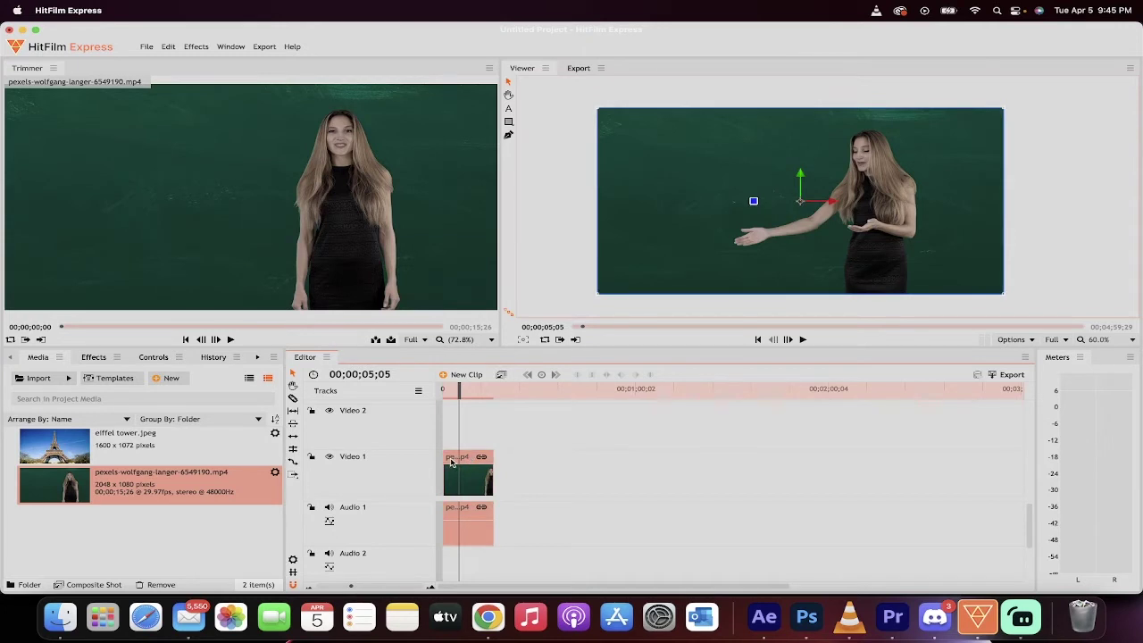
left_click_drag(451, 462, 454, 428)
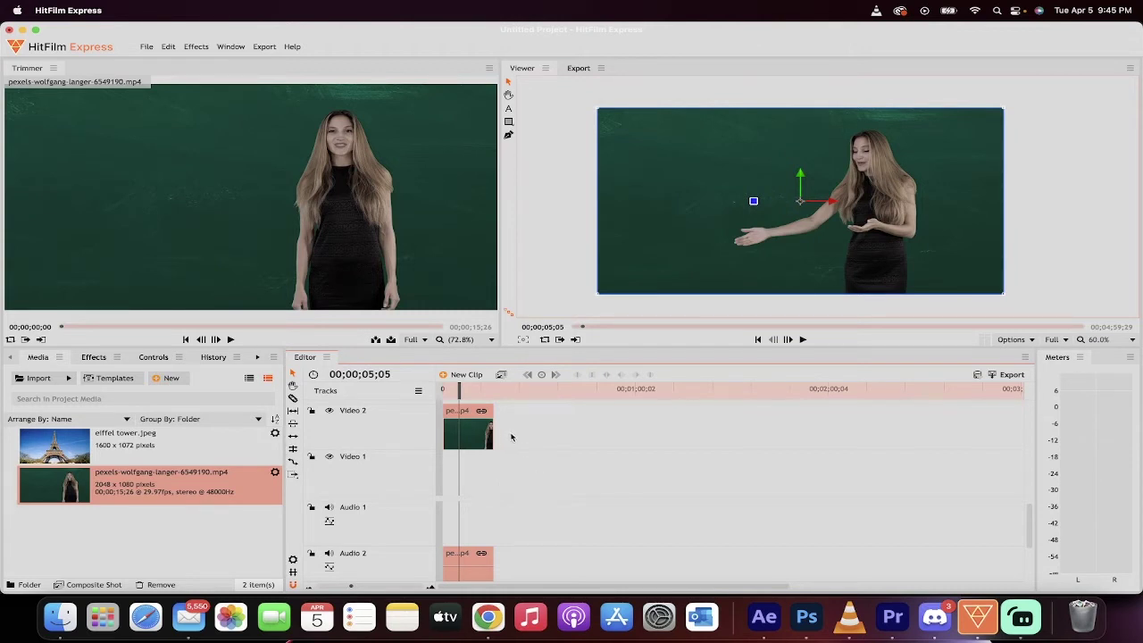
Step: Drop eiffel tower.jpeg onto Video 1 beneath the woman clip
left_click(582, 479)
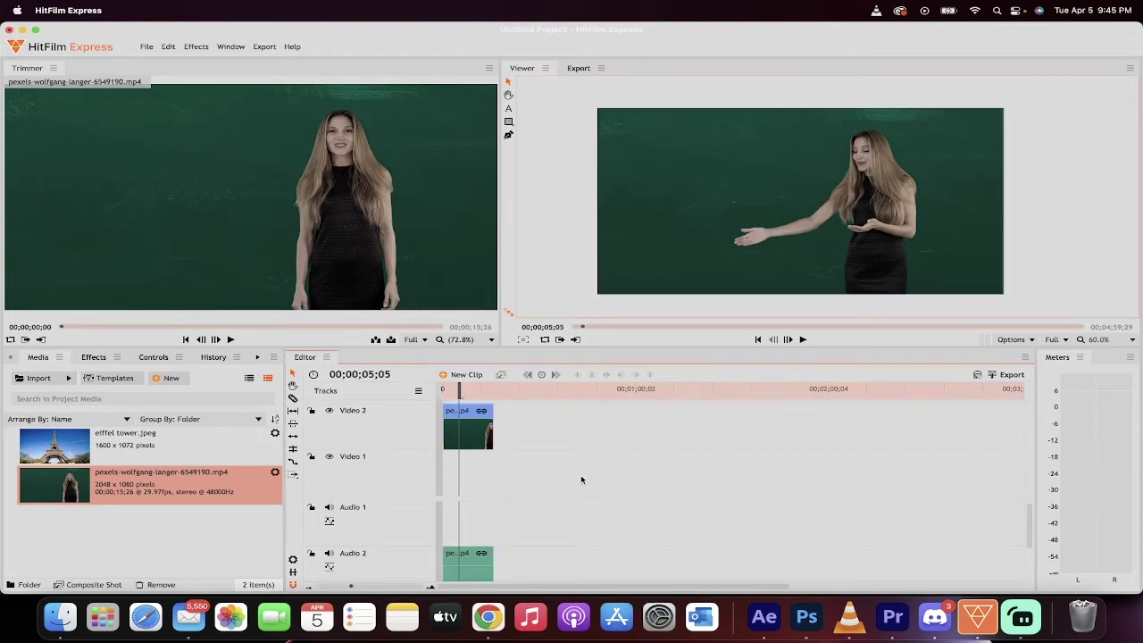
left_click(70, 443)
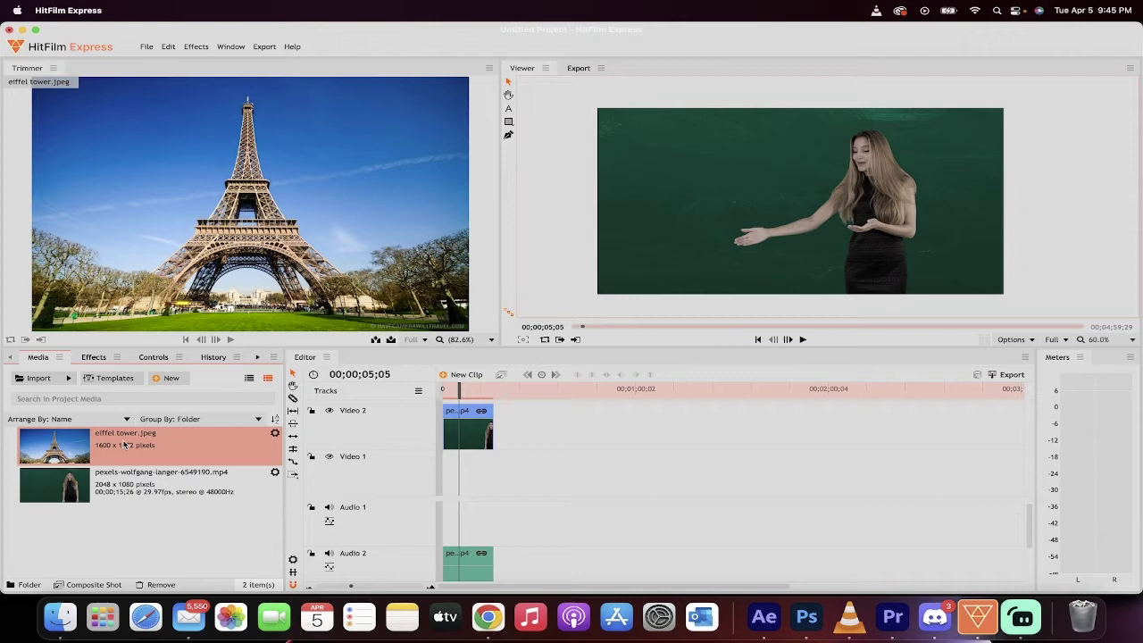
left_click_drag(331, 476, 444, 466)
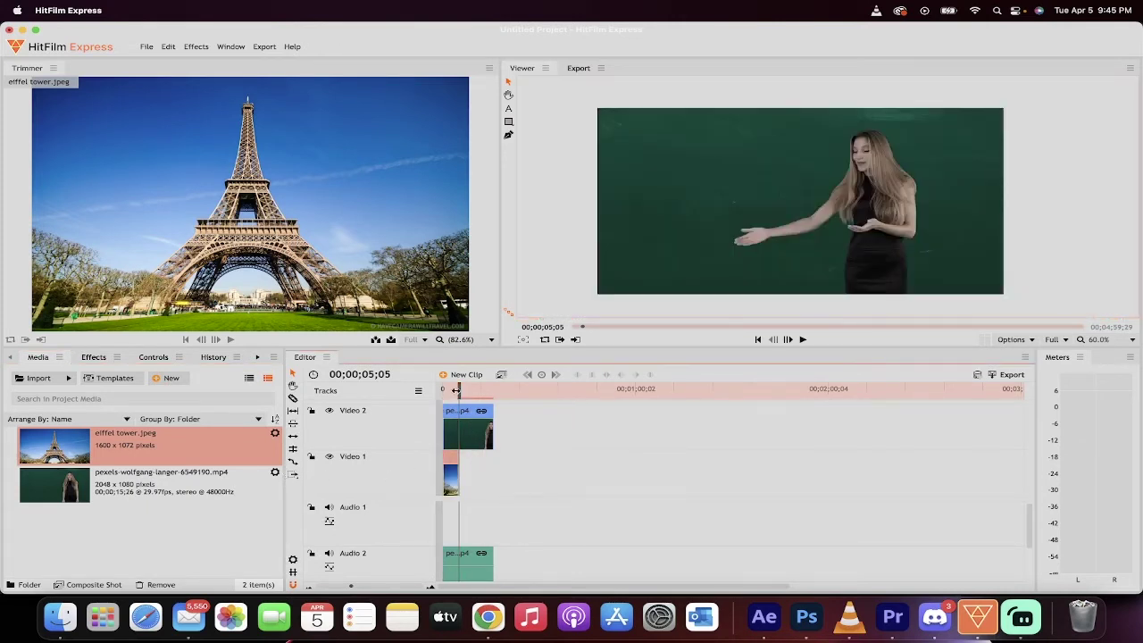
Step: Lengthen the Eiffel image clip to 00;00;15;26 and return the playhead to the start
left_click(449, 391)
left_click_drag(449, 391, 450, 391)
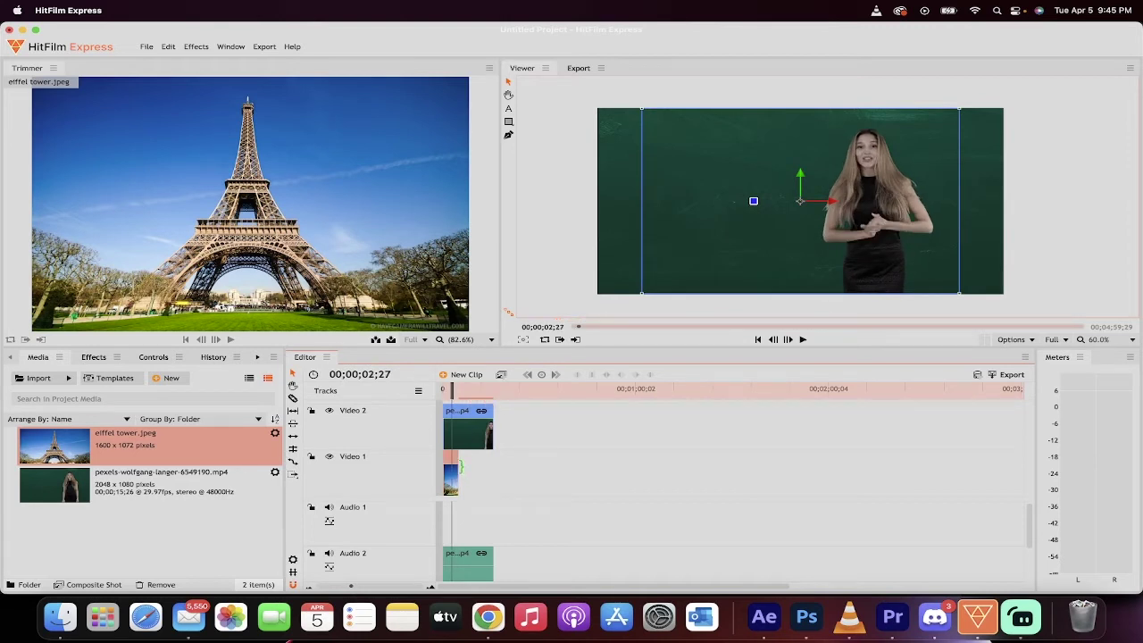
left_click_drag(460, 466, 493, 467)
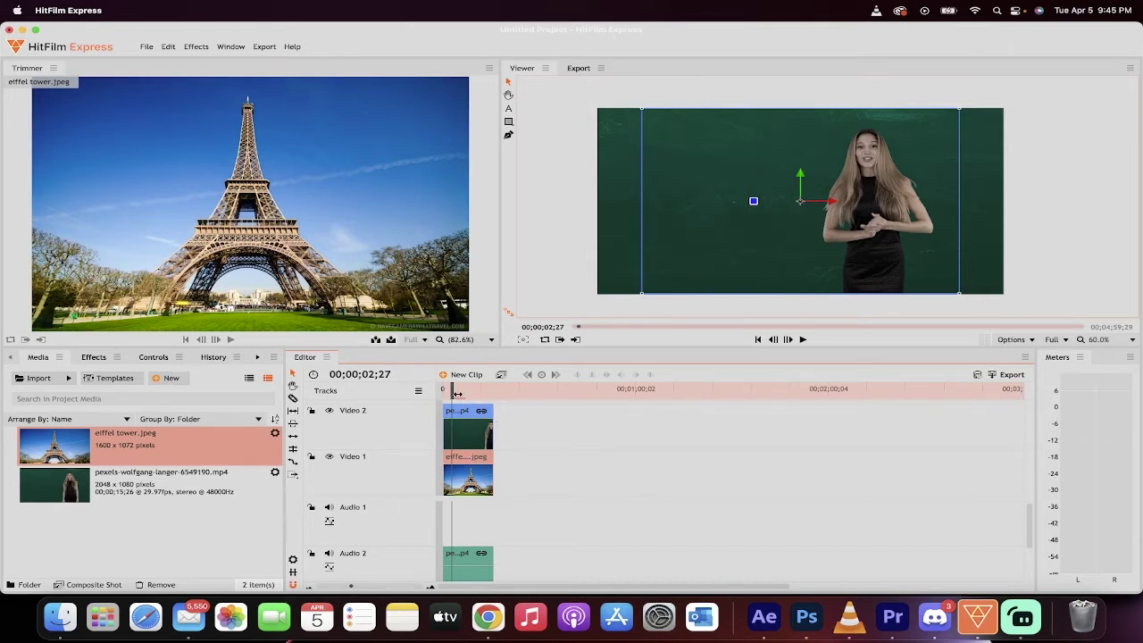
left_click_drag(451, 389, 443, 388)
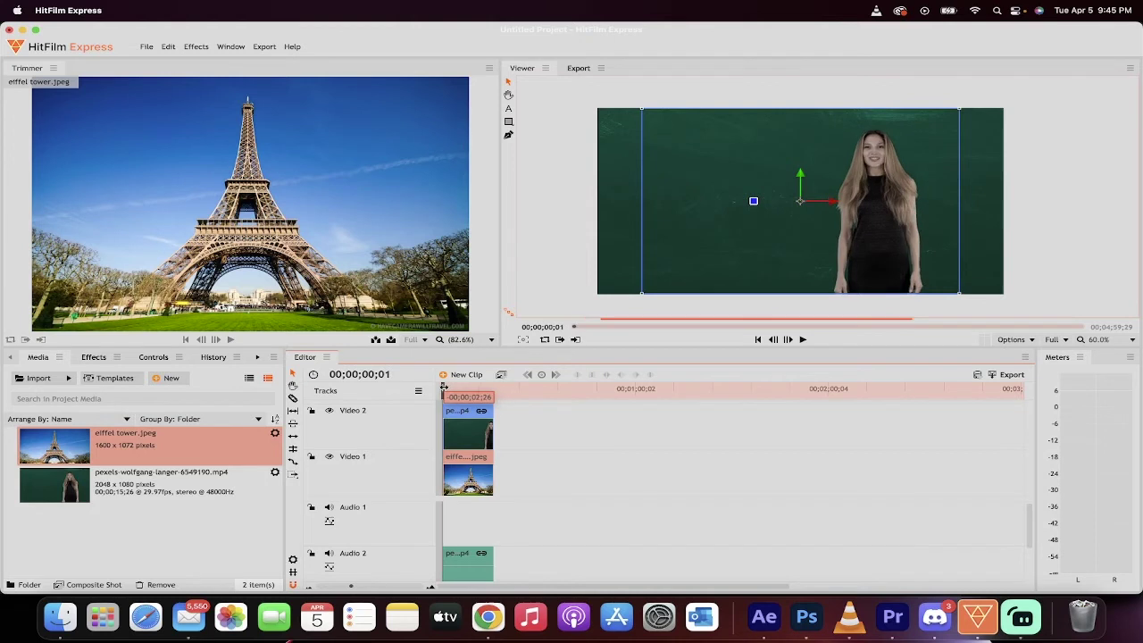
Step: Search effects for 'color difference' and apply Color Difference Key to the woman clip on Video 2
left_click(532, 432)
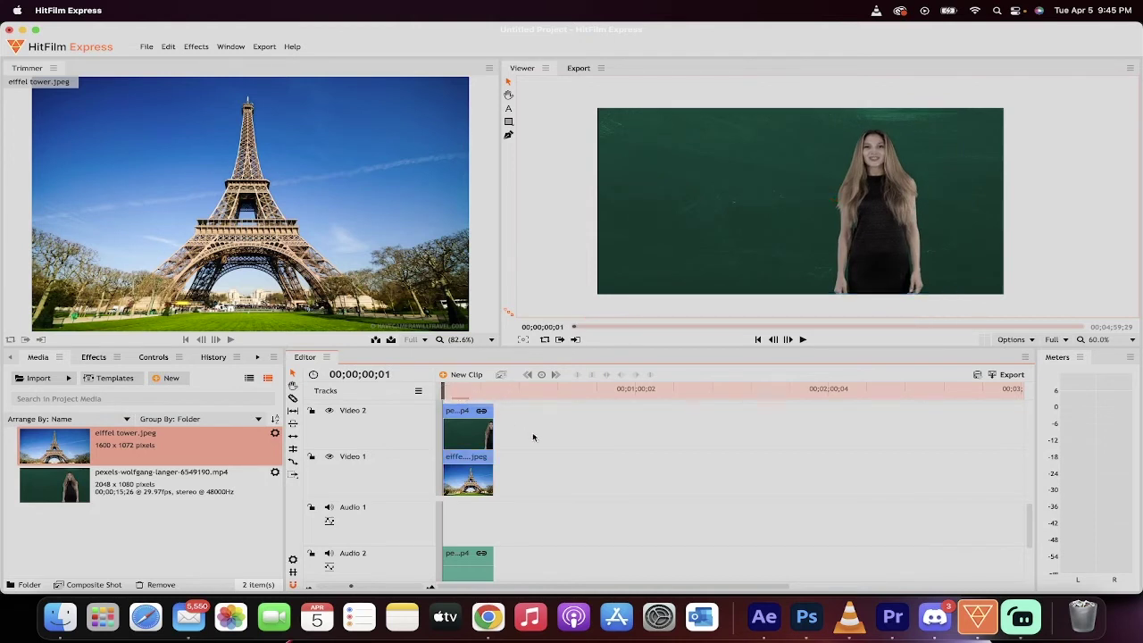
left_click(468, 416)
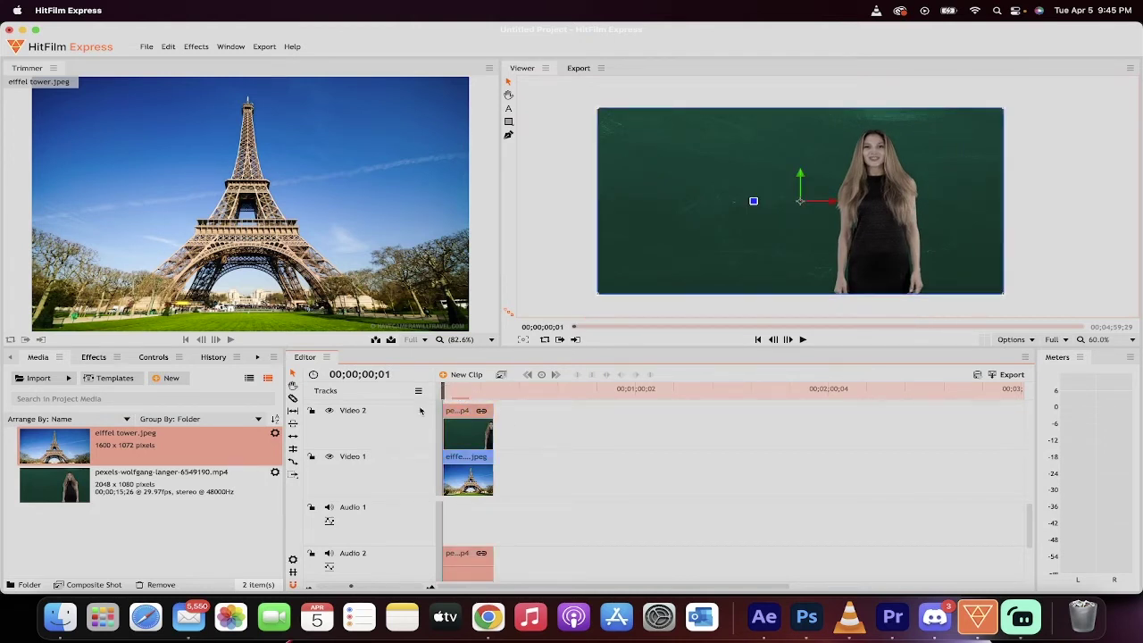
left_click(94, 358)
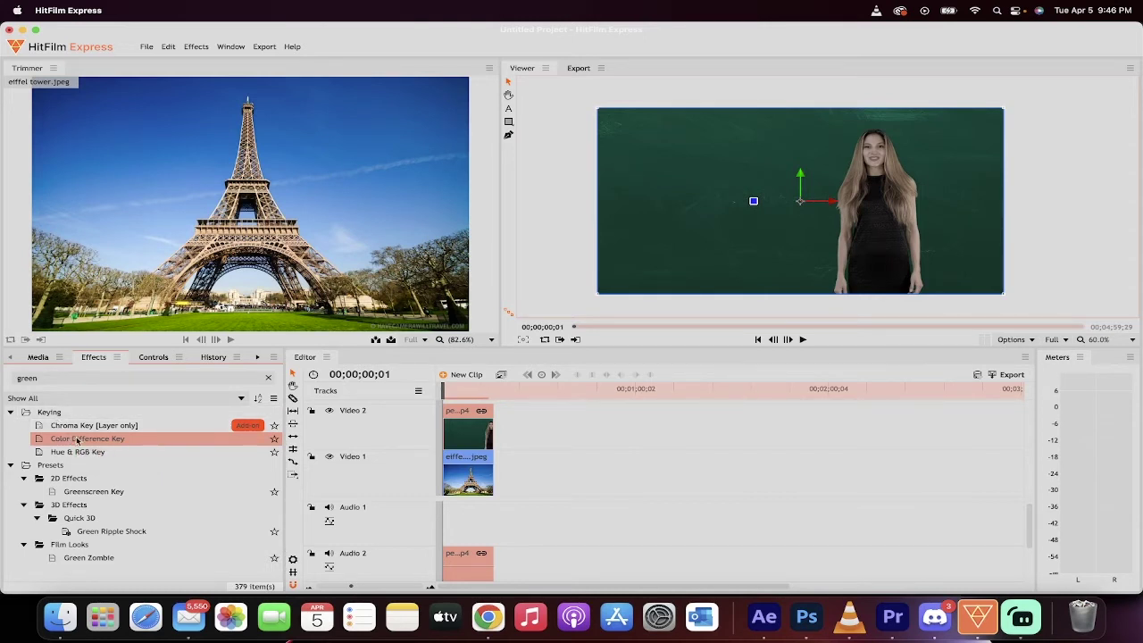
left_click_drag(53, 378, 3, 373)
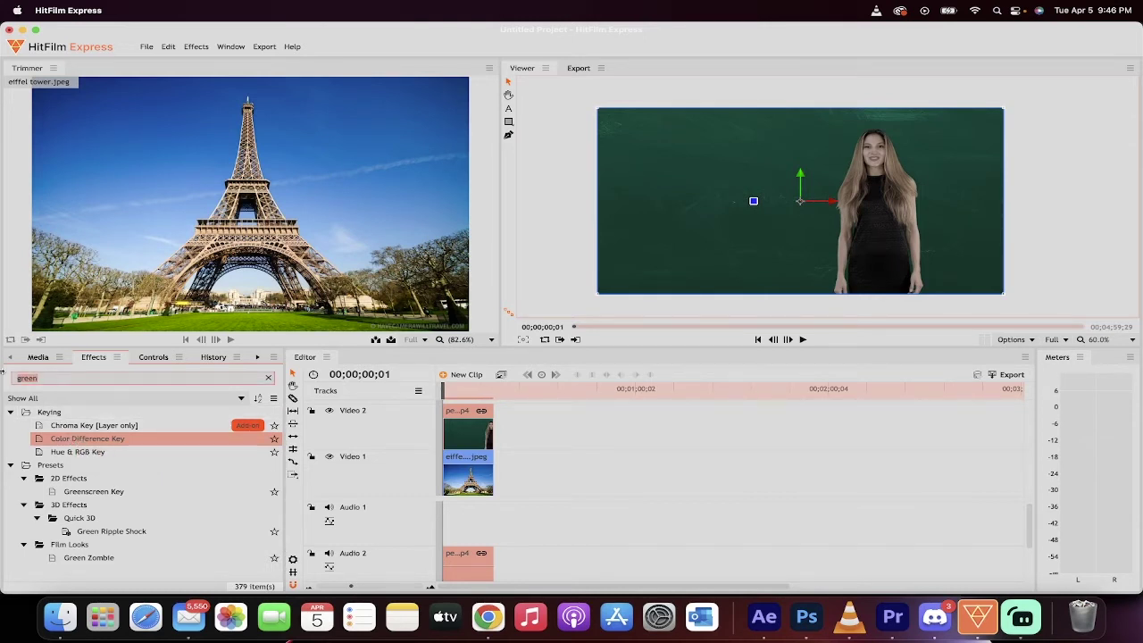
type("color difference")
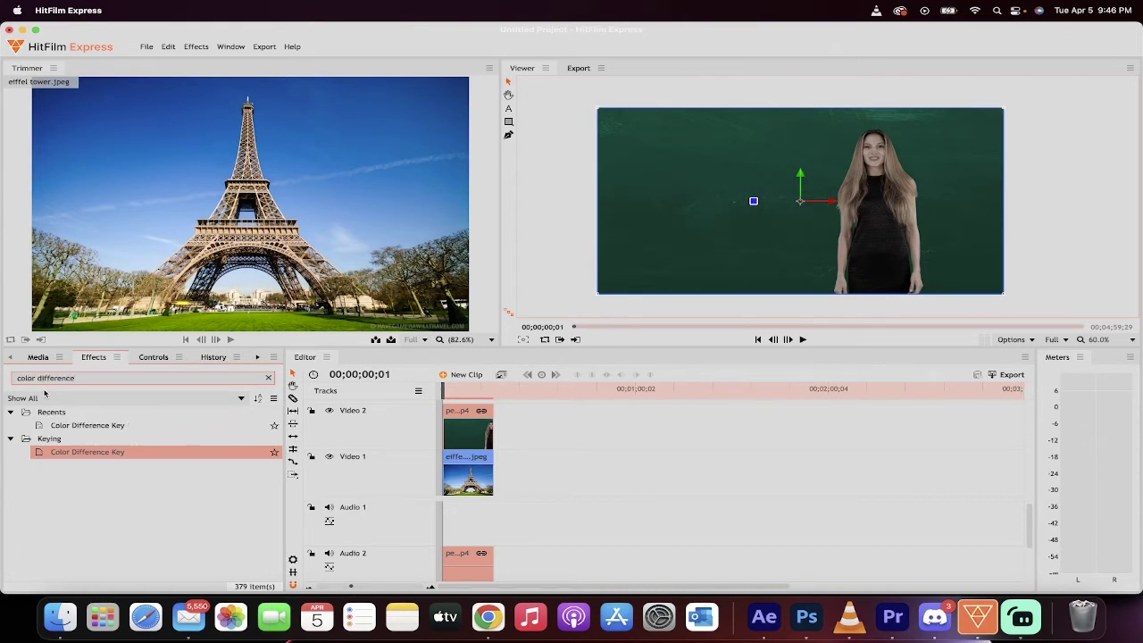
left_click(42, 454)
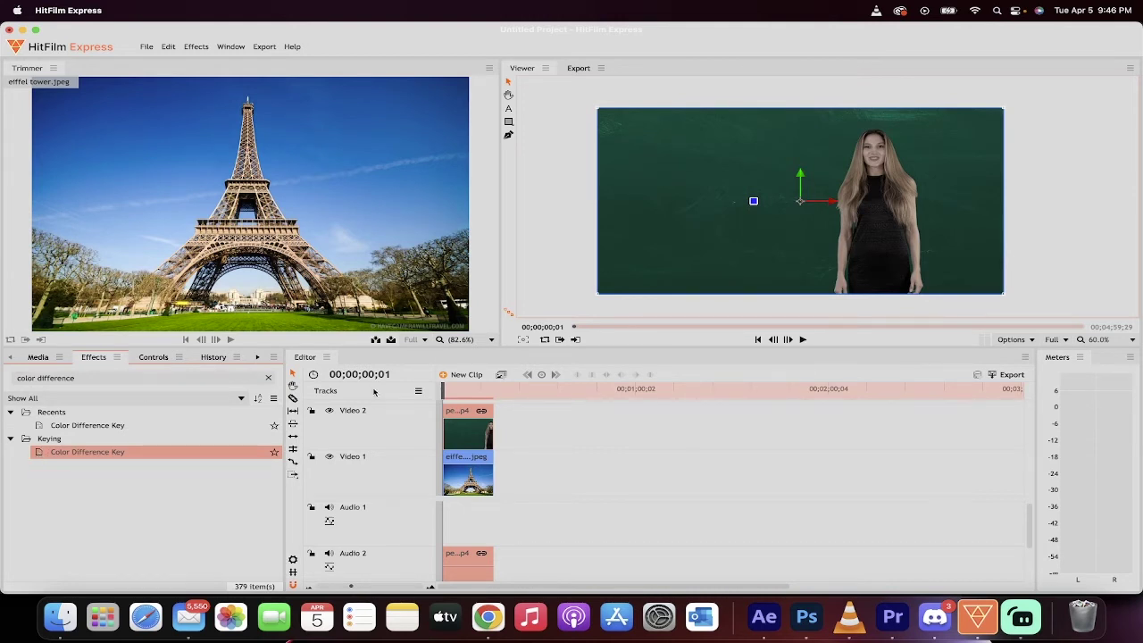
left_click_drag(446, 427, 448, 431)
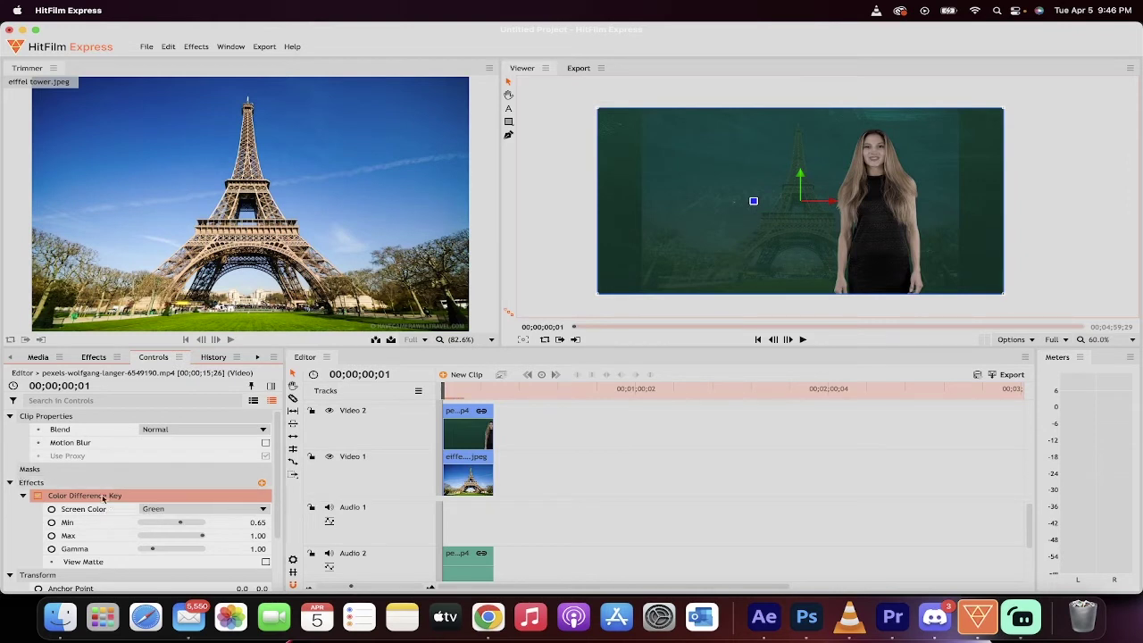
scroll(103, 499, "down", 1)
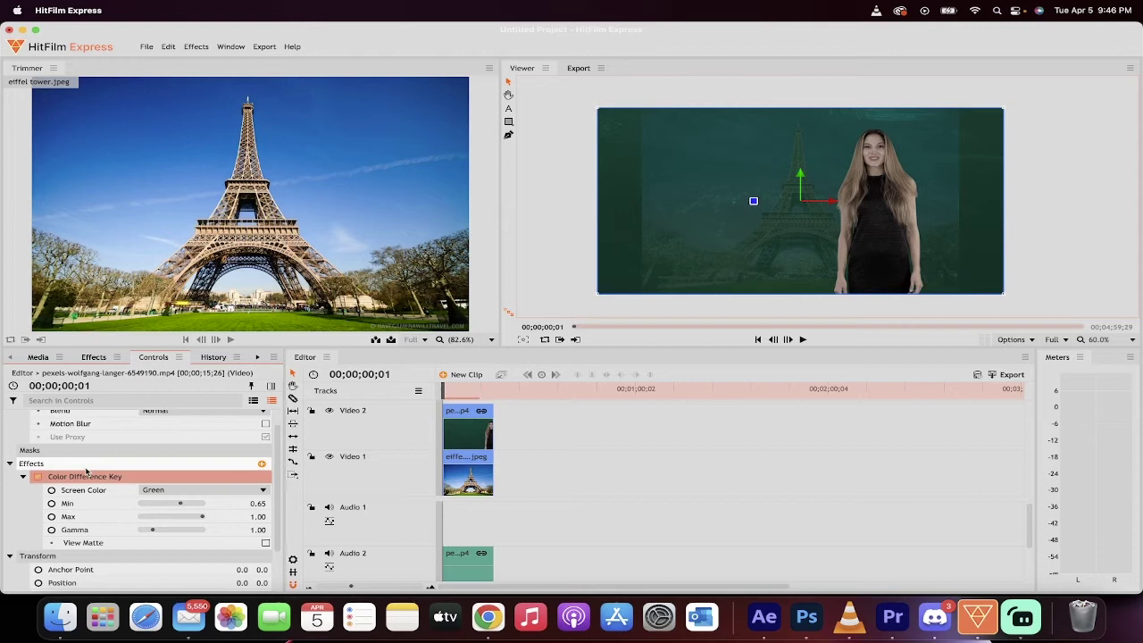
scroll(88, 482, "down", 2)
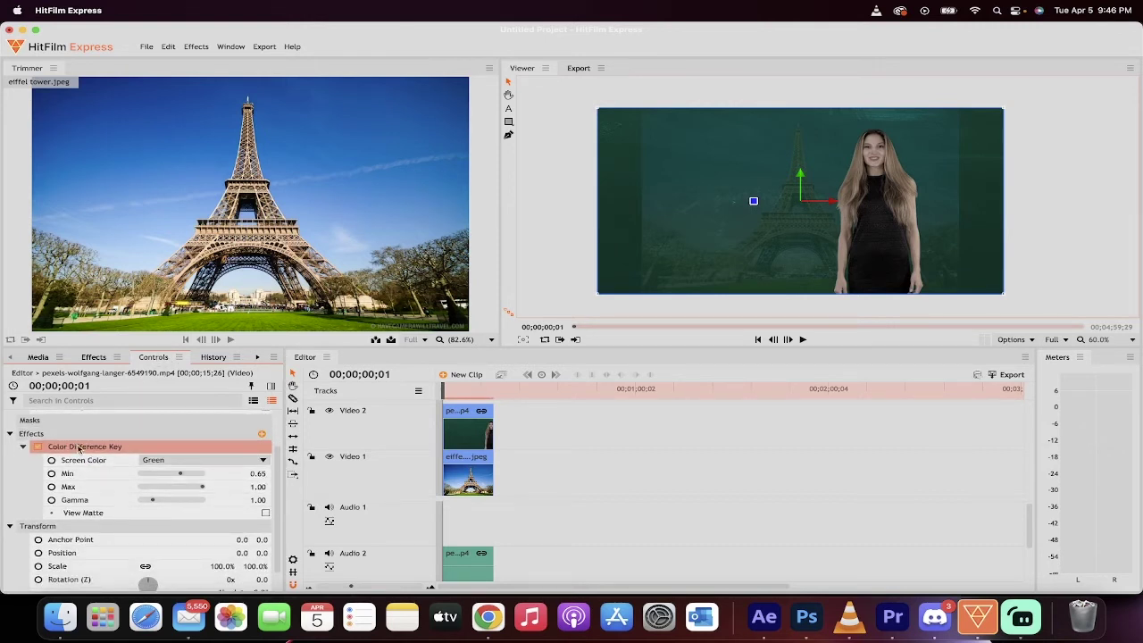
scroll(81, 451, "down", 1)
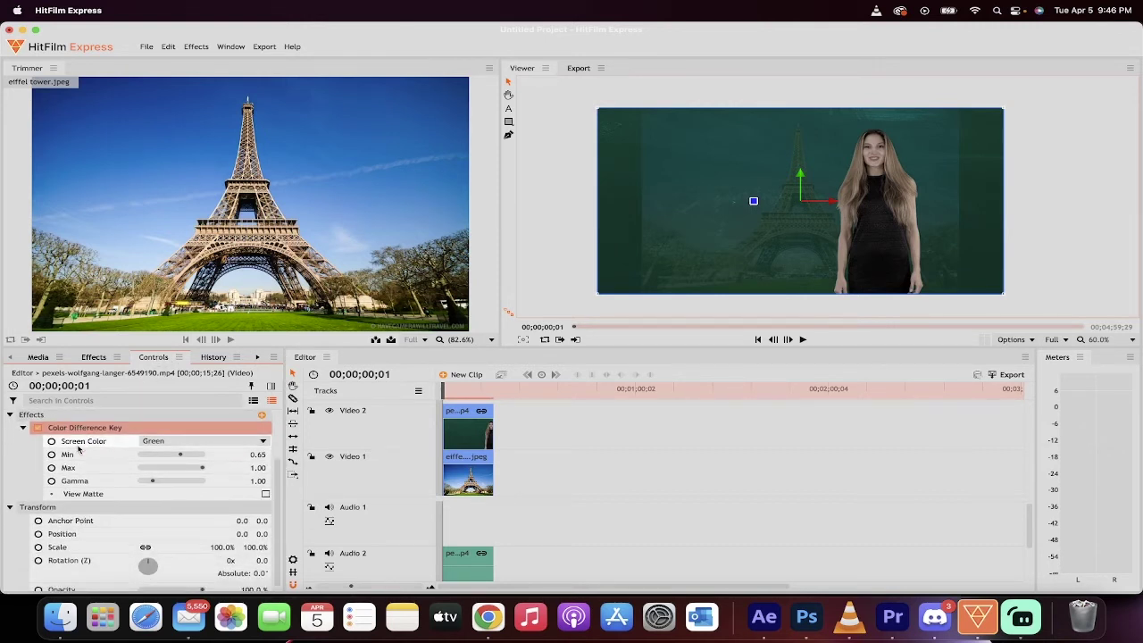
left_click(189, 445)
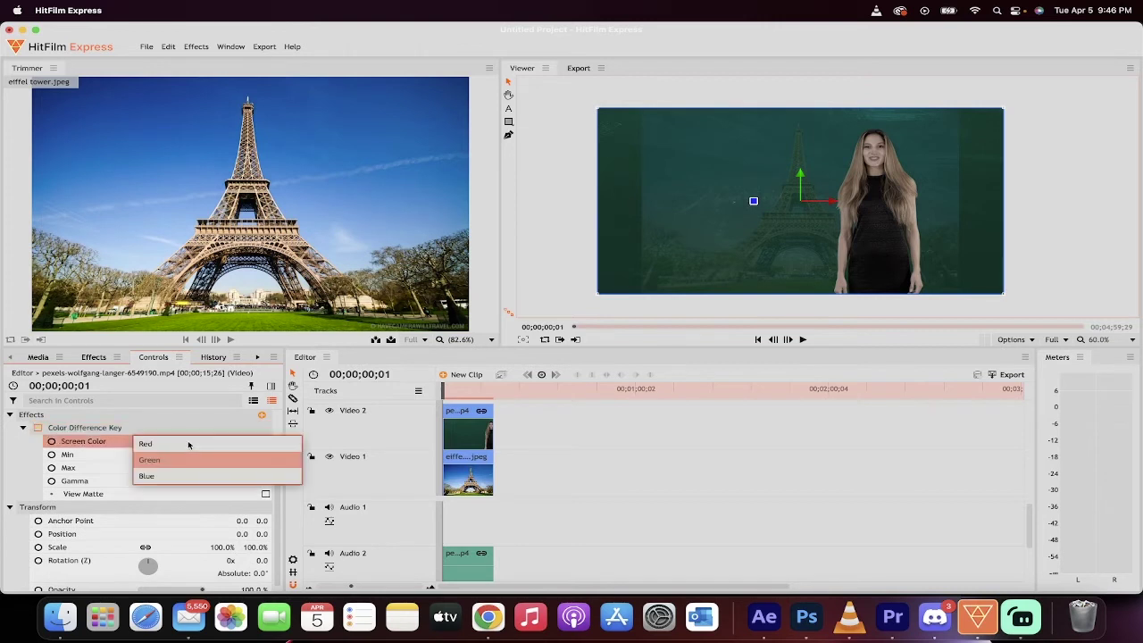
left_click(103, 444)
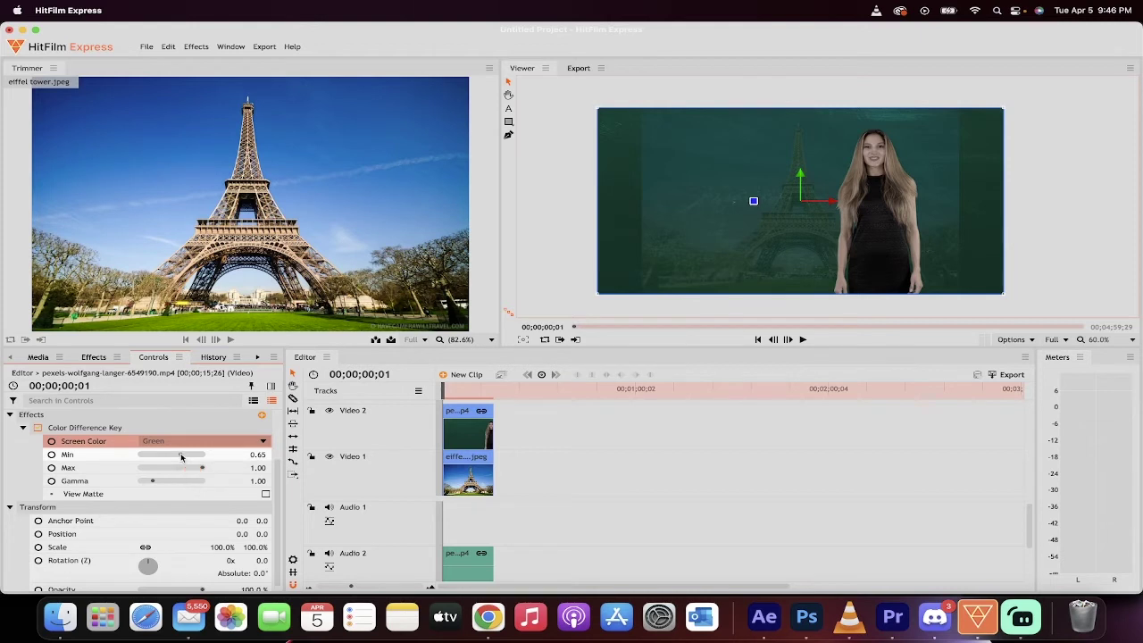
Step: Raise the key's Min to 0.98 and scrub through the clip to check it
left_click_drag(182, 456, 202, 457)
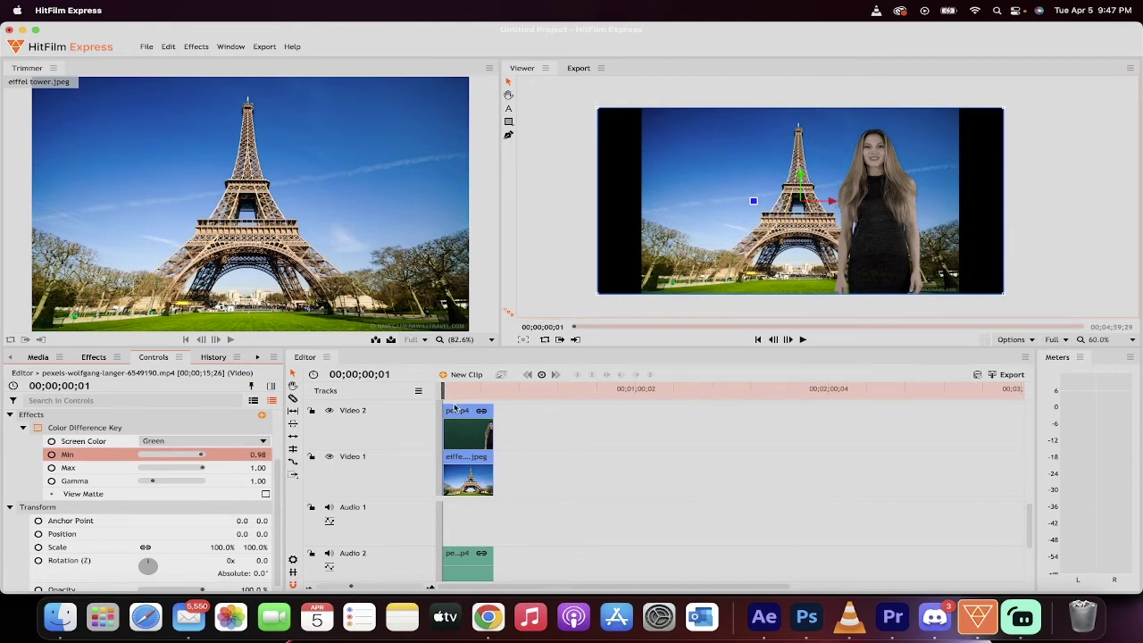
left_click_drag(443, 390, 451, 390)
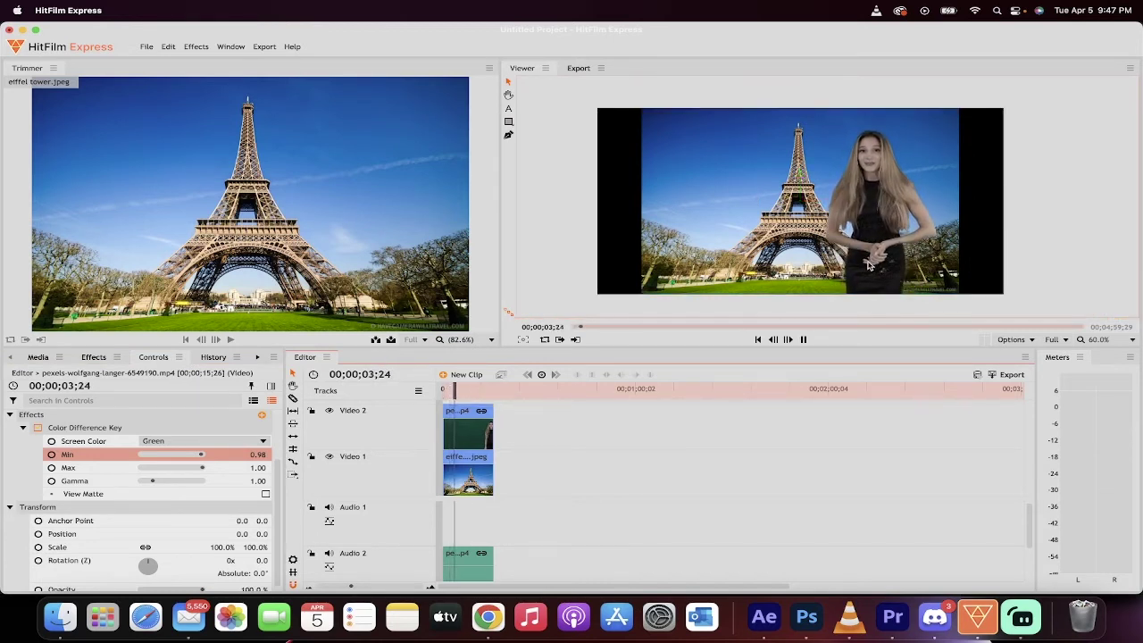
left_click(453, 390)
left_click_drag(453, 391, 440, 390)
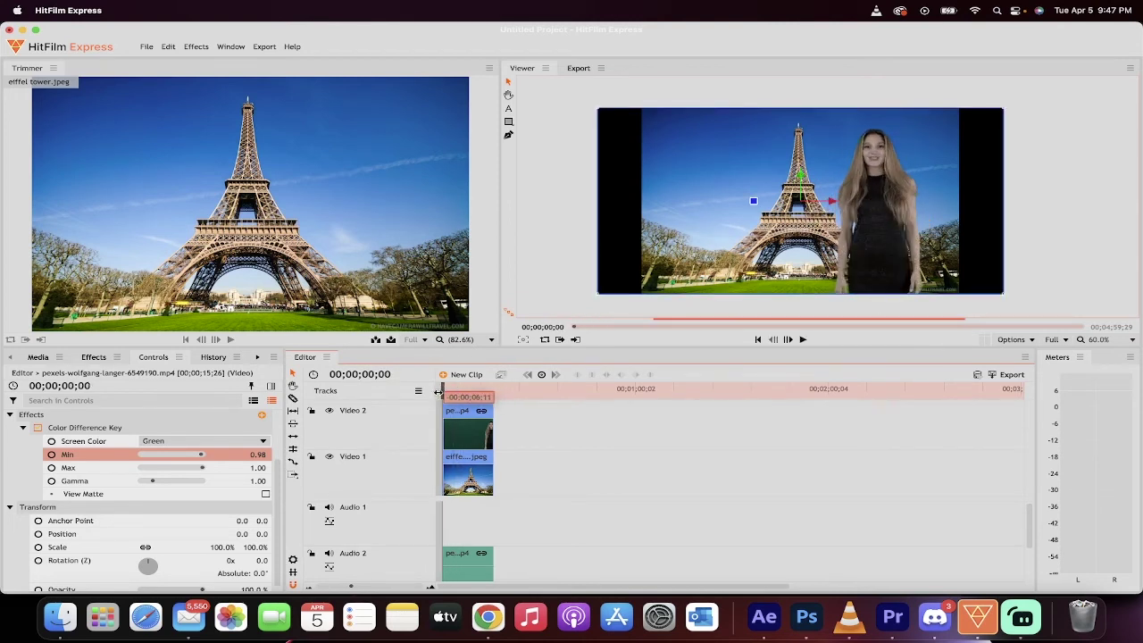
Step: Fine-tune the key's Max to 0.98 and play from the start to preview the result
left_click(204, 470)
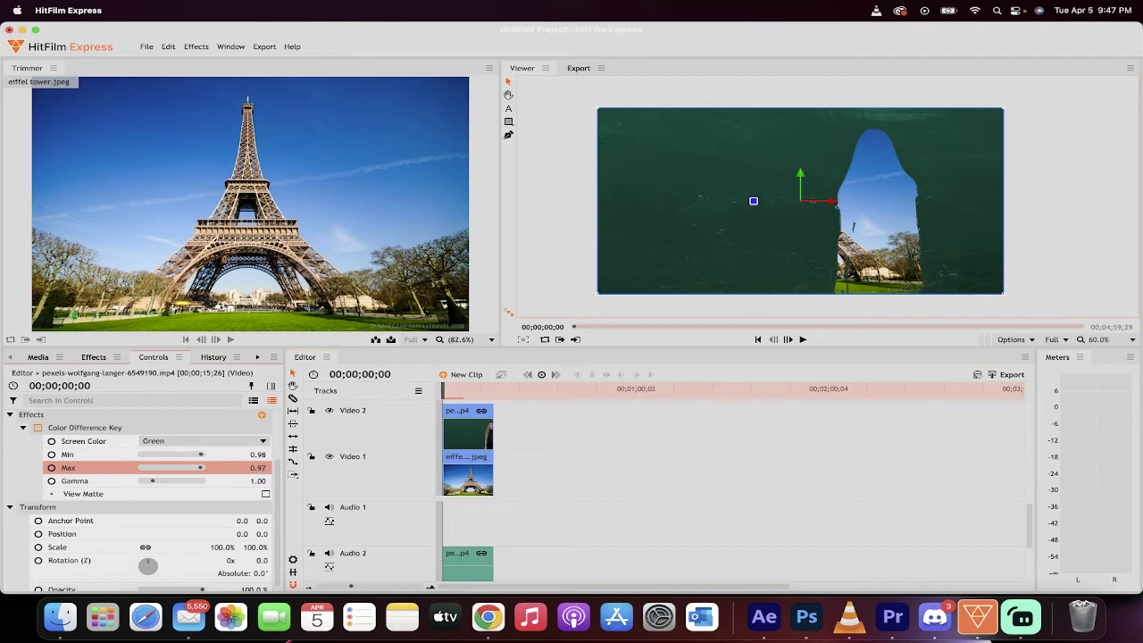
mouse_move(257, 467)
left_mouse_down()
mouse_move(268, 467)
mouse_move(254, 467)
left_mouse_up()
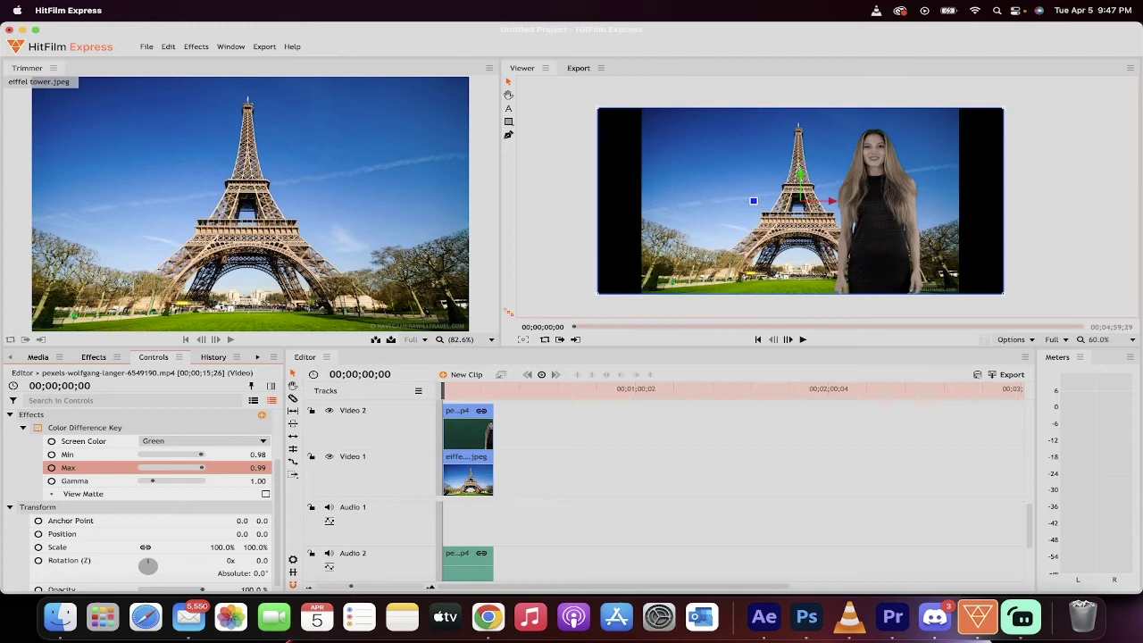
left_click_drag(257, 467, 260, 467)
left_click_drag(453, 388, 430, 391)
key("space")
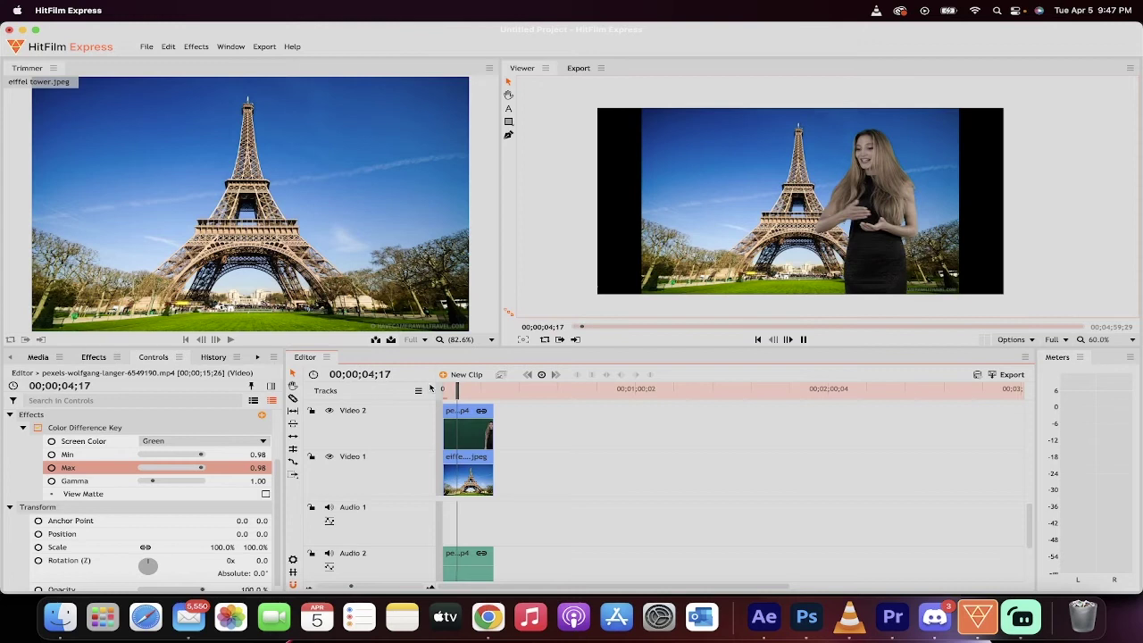
key("space")
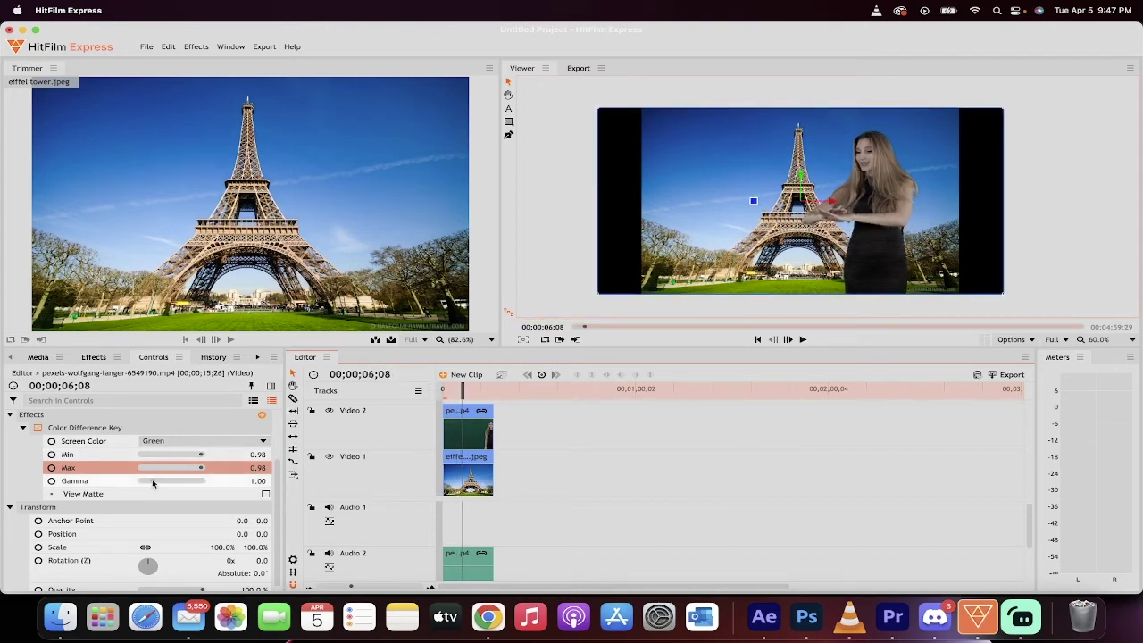
left_click_drag(152, 482, 154, 482)
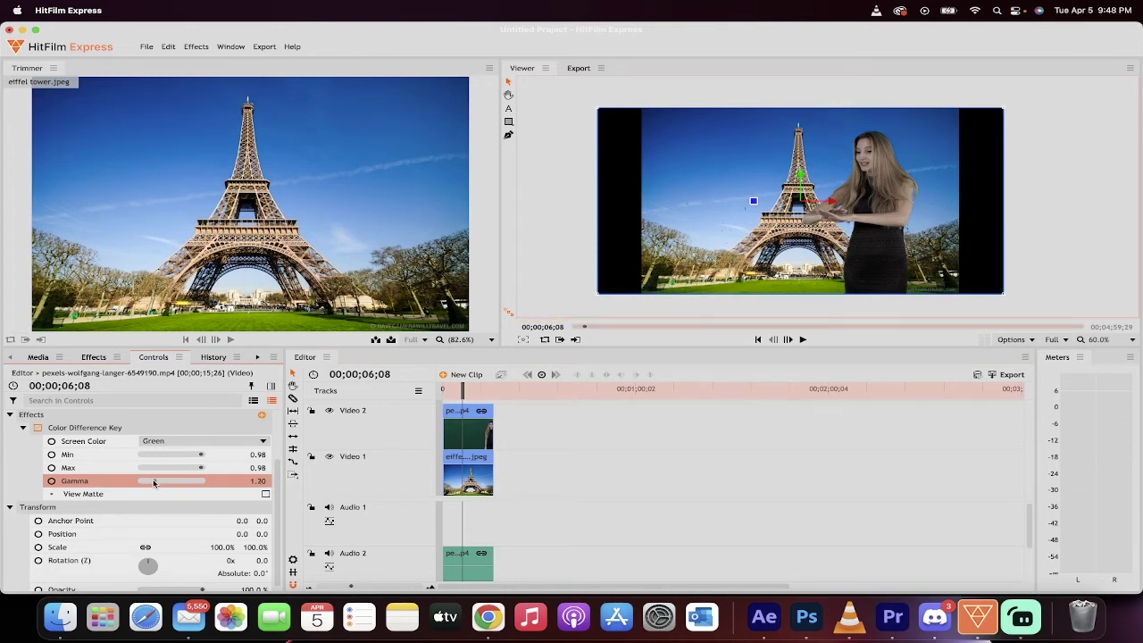
left_click_drag(462, 392, 444, 393)
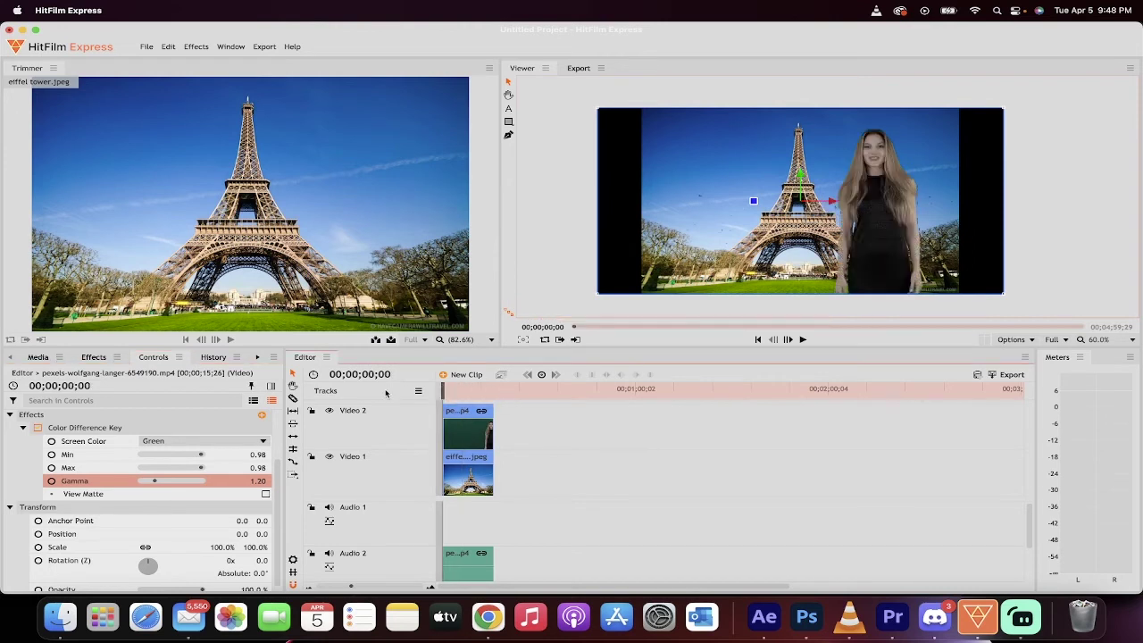
key("space")
key("space")
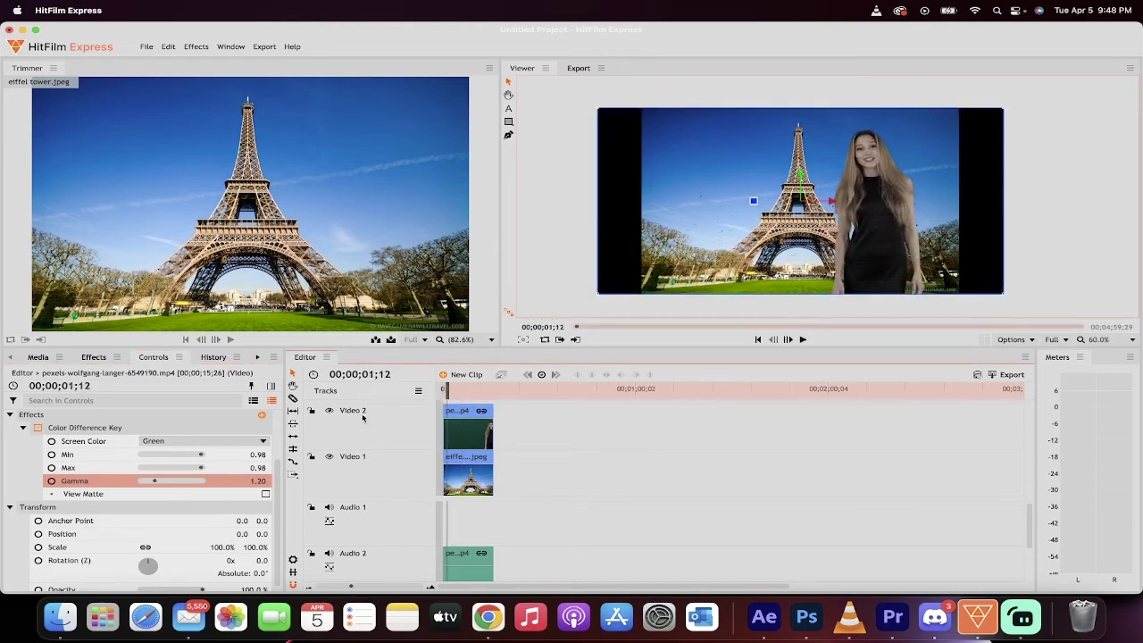
right_click(155, 482)
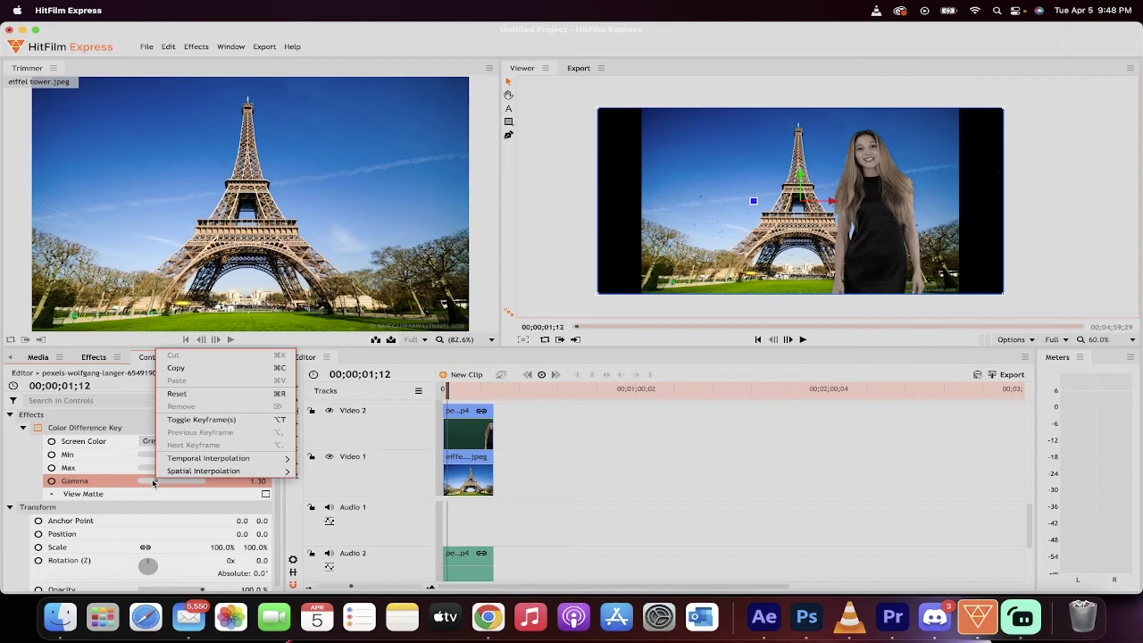
left_click(150, 483)
left_click_drag(149, 483, 150, 483)
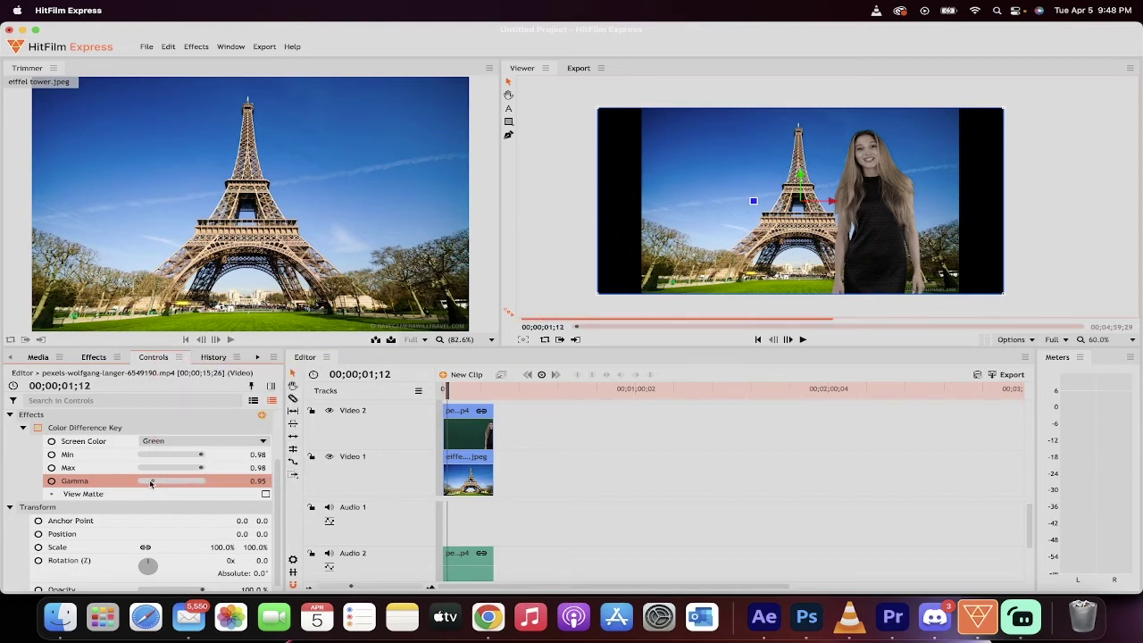
key("space")
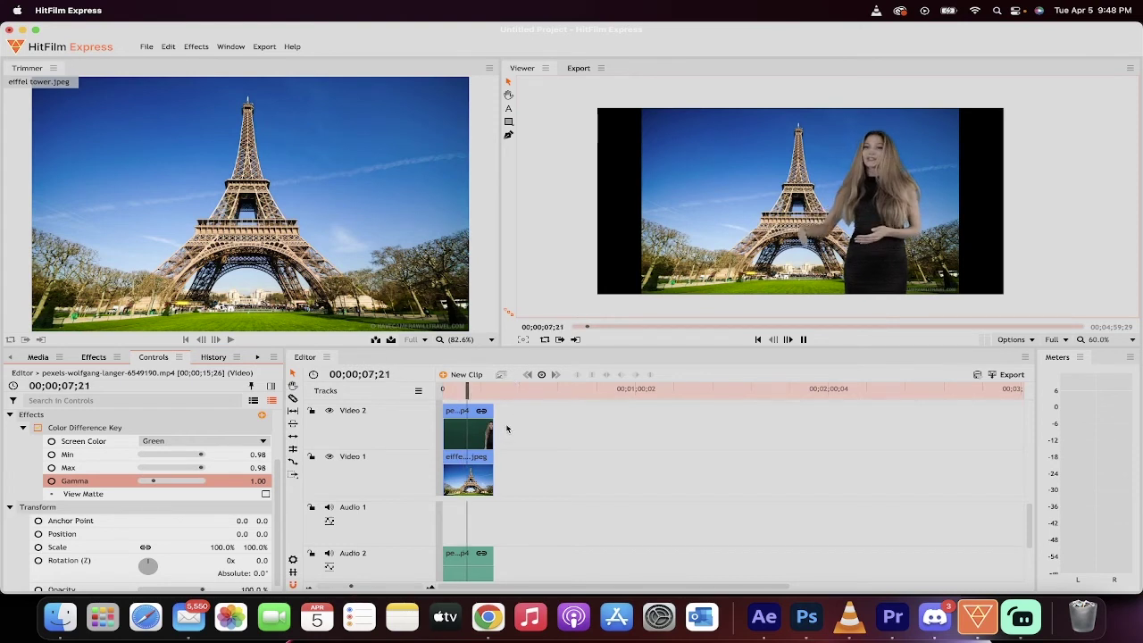
Step: Enlarge the Eiffel Tower background and nudge the woman slightly to the right
left_click(693, 153)
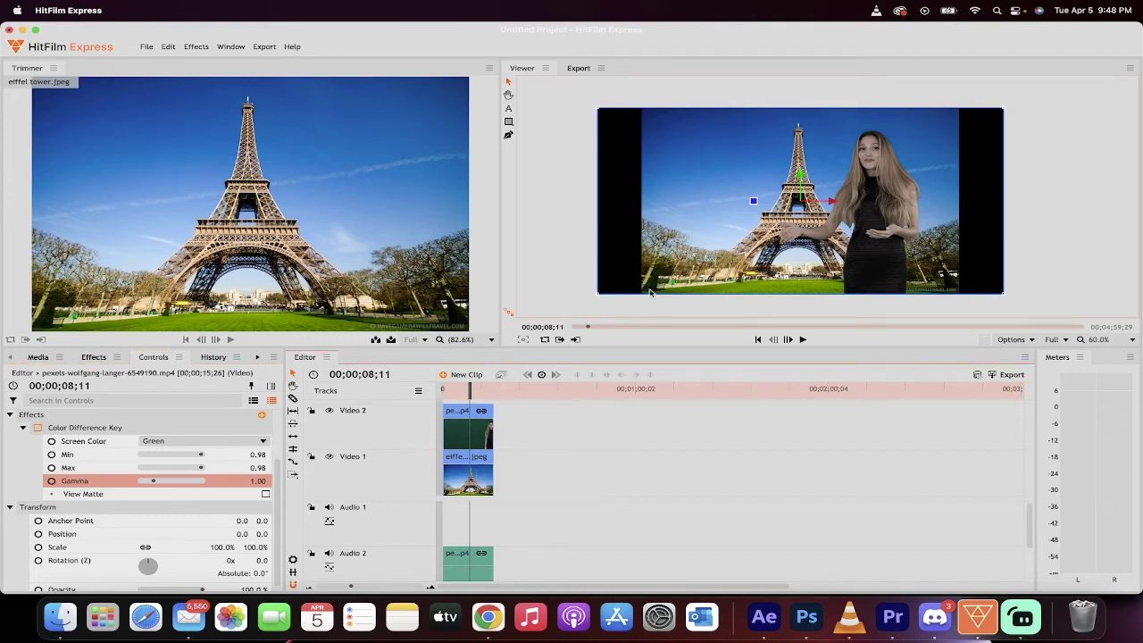
left_click(454, 459)
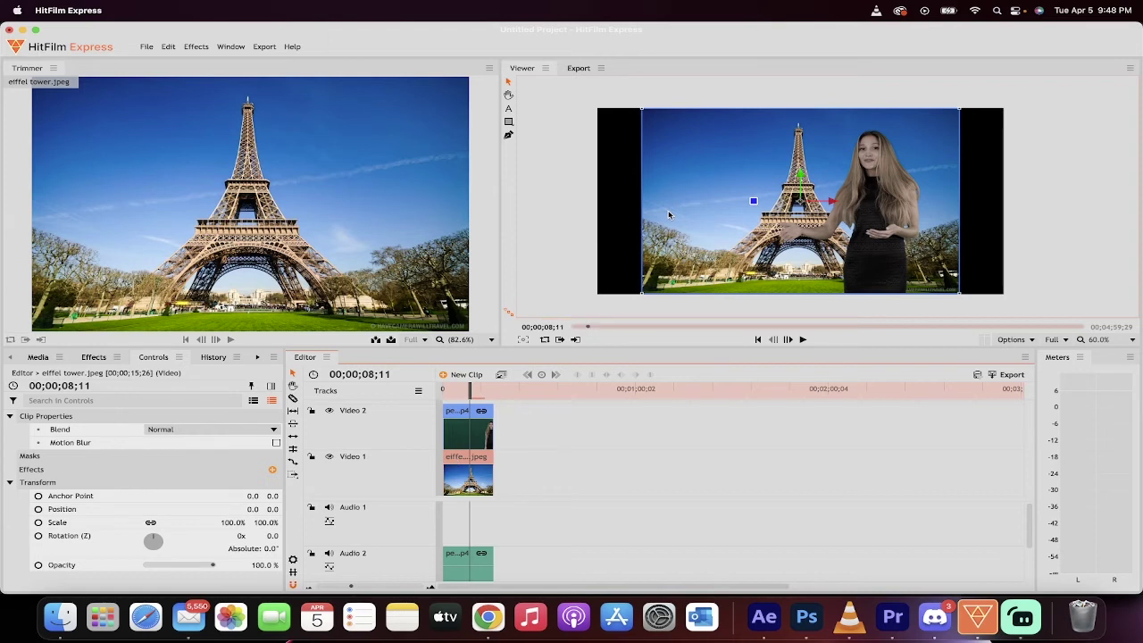
scroll(668, 210, "down", 2)
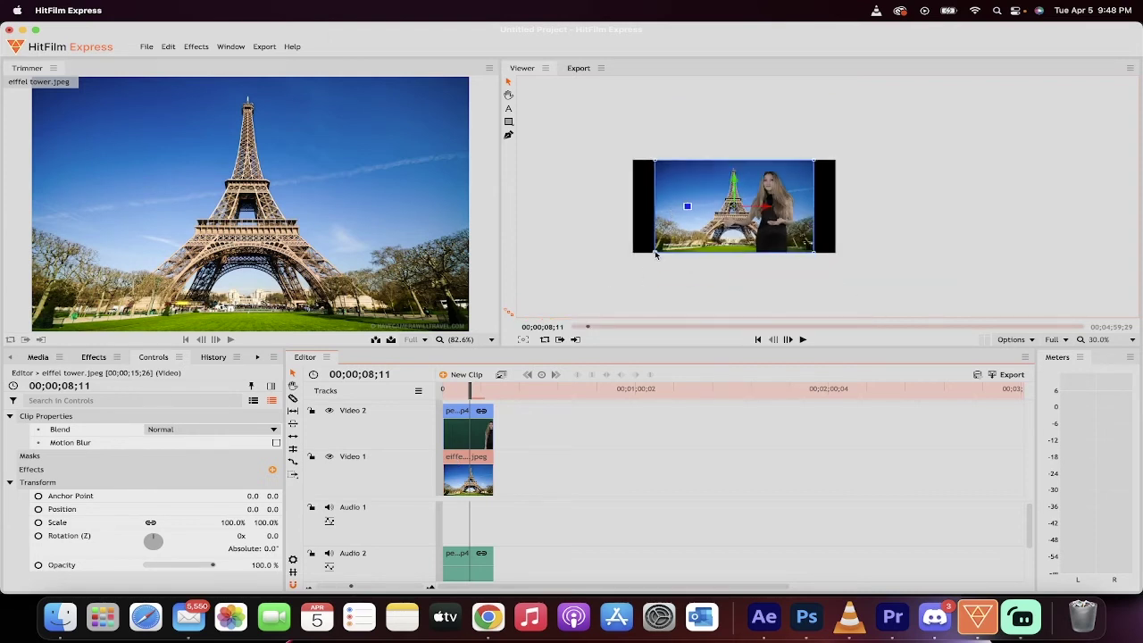
left_click_drag(654, 253, 606, 283)
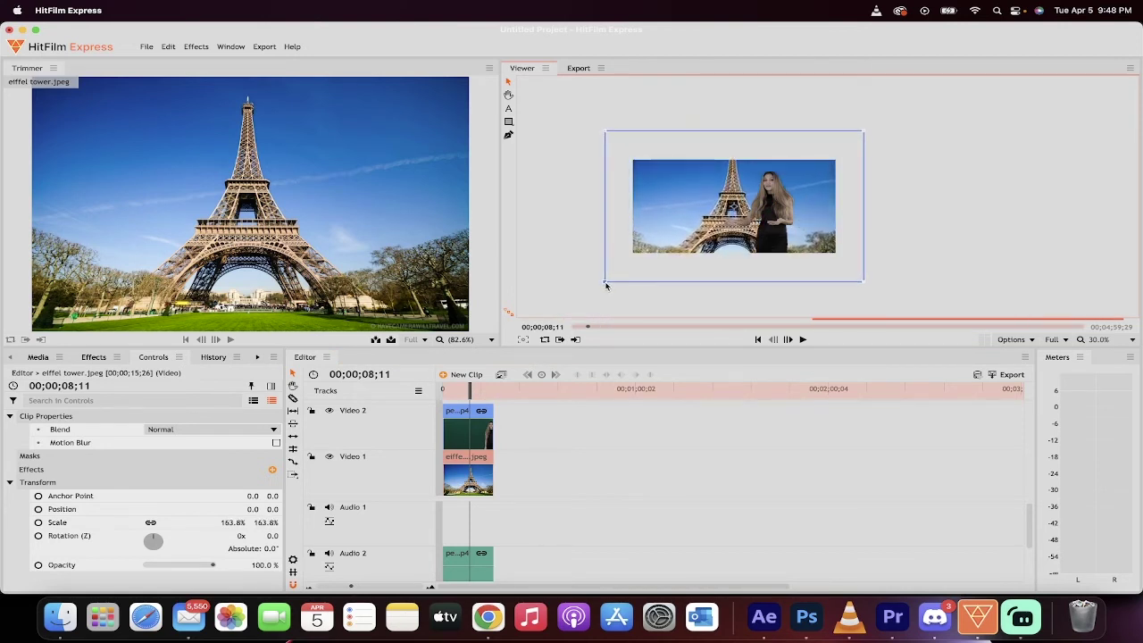
left_click(659, 204)
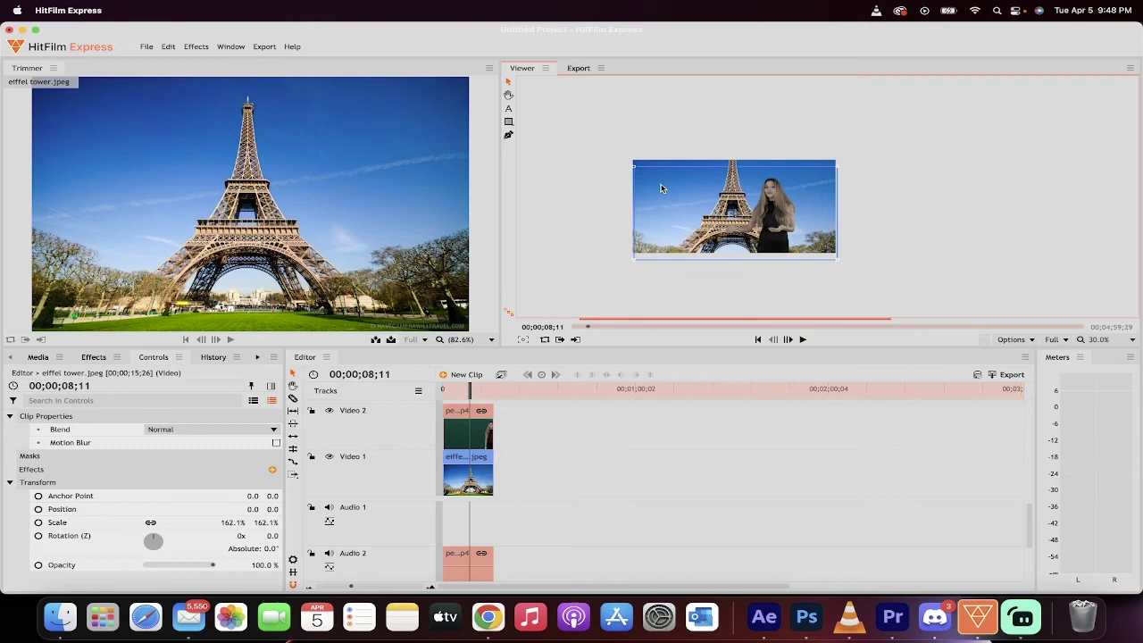
left_click_drag(661, 187, 685, 187)
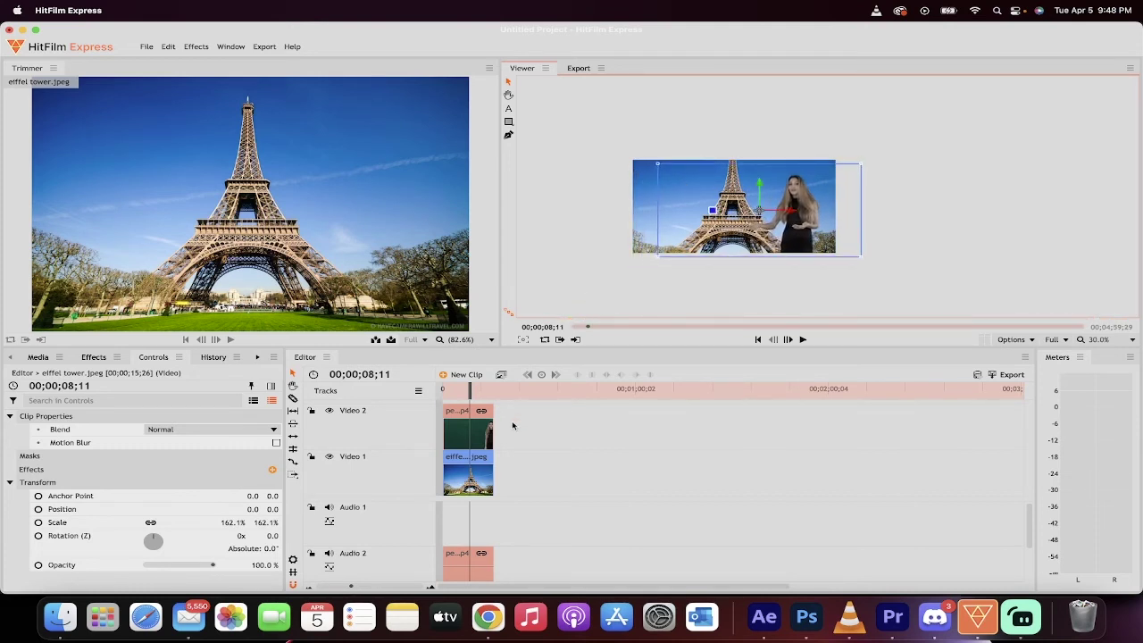
Step: Scale the Eiffel Tower image to 139% and reposition it at -86.6, 20.0 to fill the frame
left_click(457, 462)
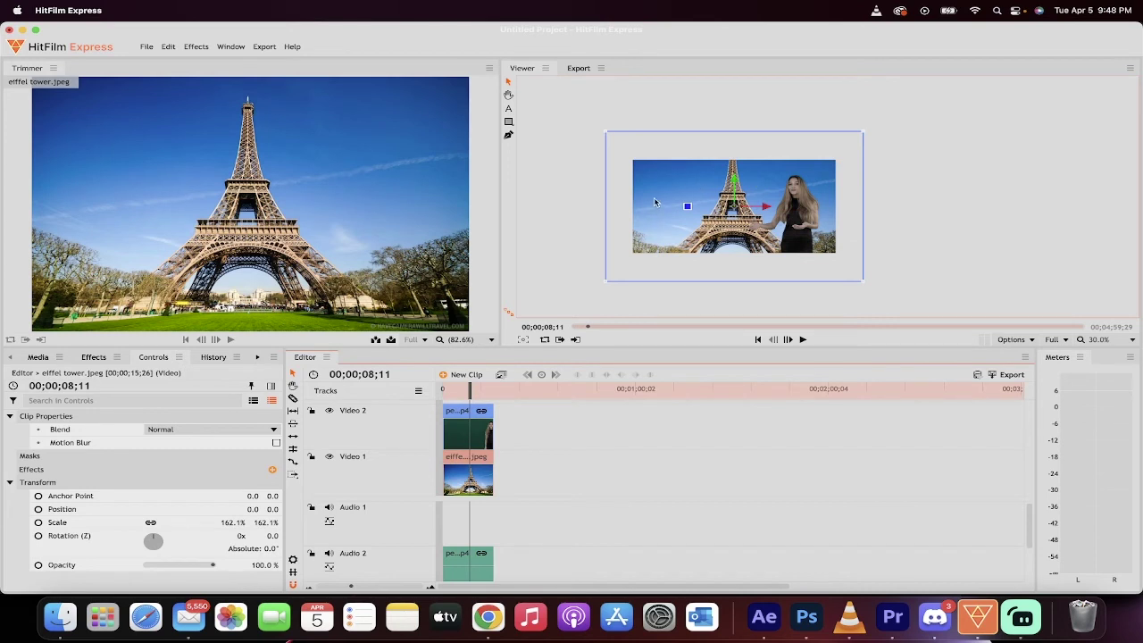
left_click_drag(654, 203, 630, 225)
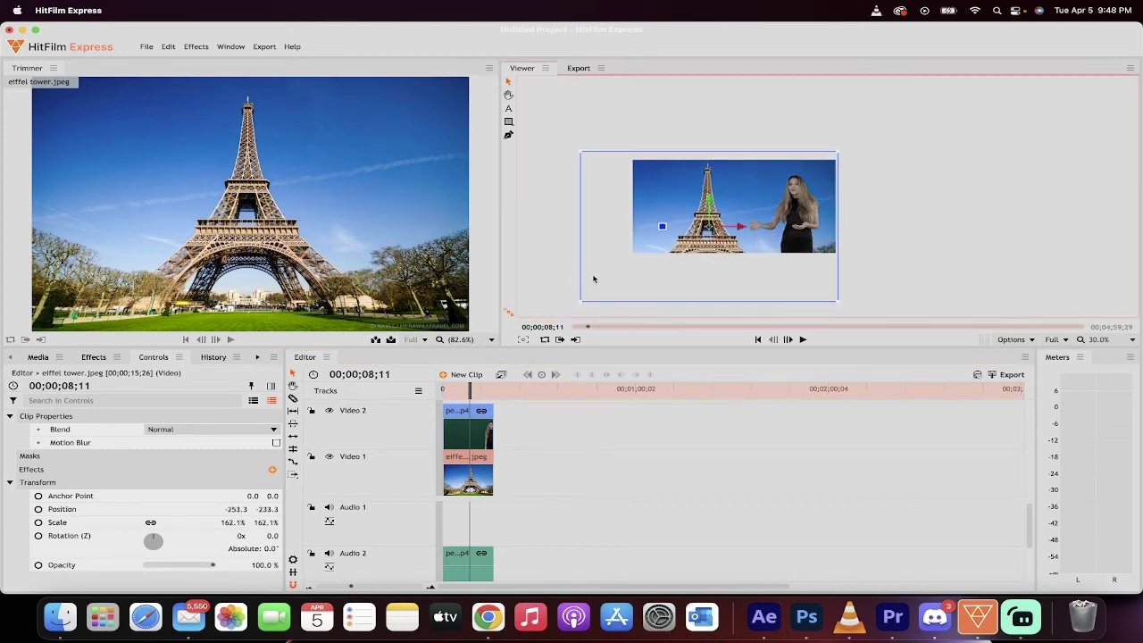
left_click_drag(579, 305, 599, 291)
left_click_drag(659, 198, 675, 175)
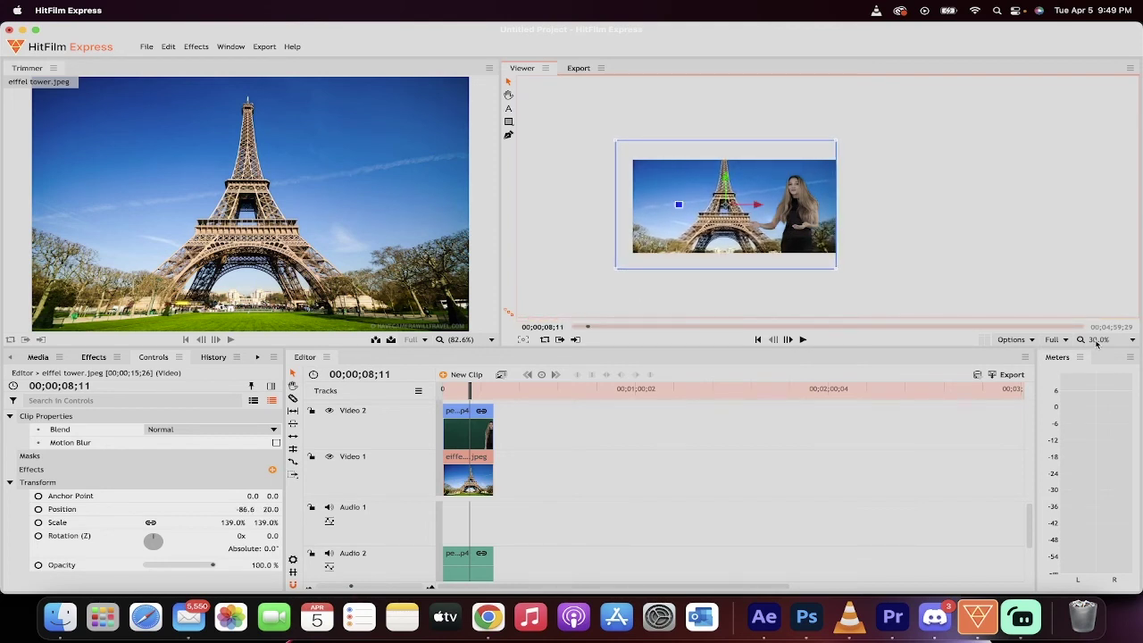
Step: View the composite at 100% magnification in the Viewer
left_click(1097, 344)
left_click(1055, 341)
left_click(1054, 340)
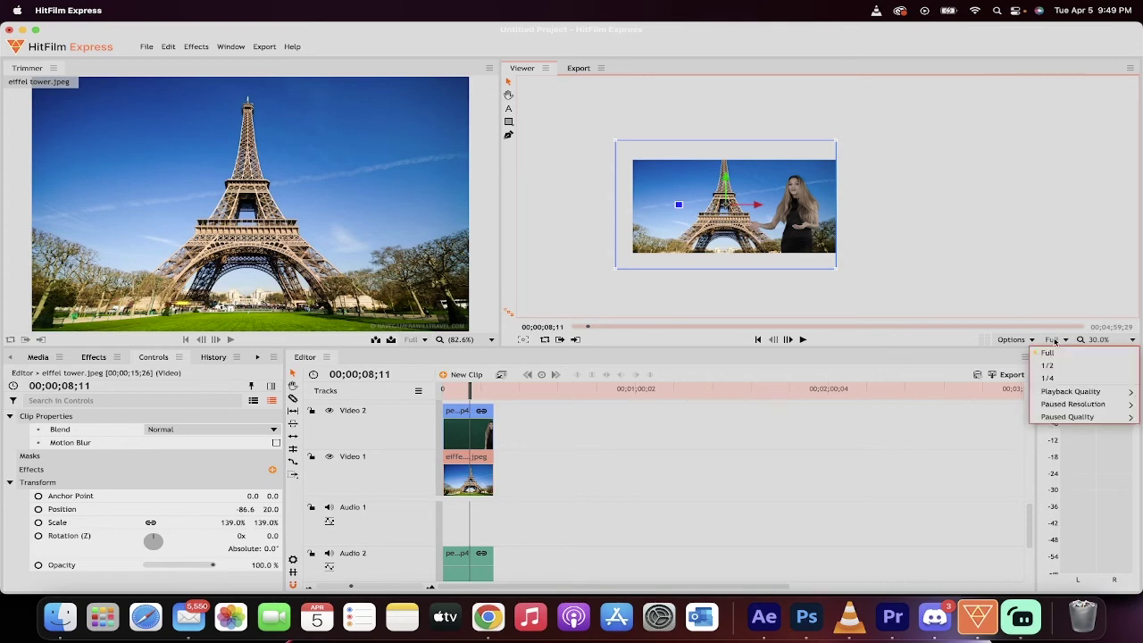
left_click(1055, 340)
left_click(1097, 340)
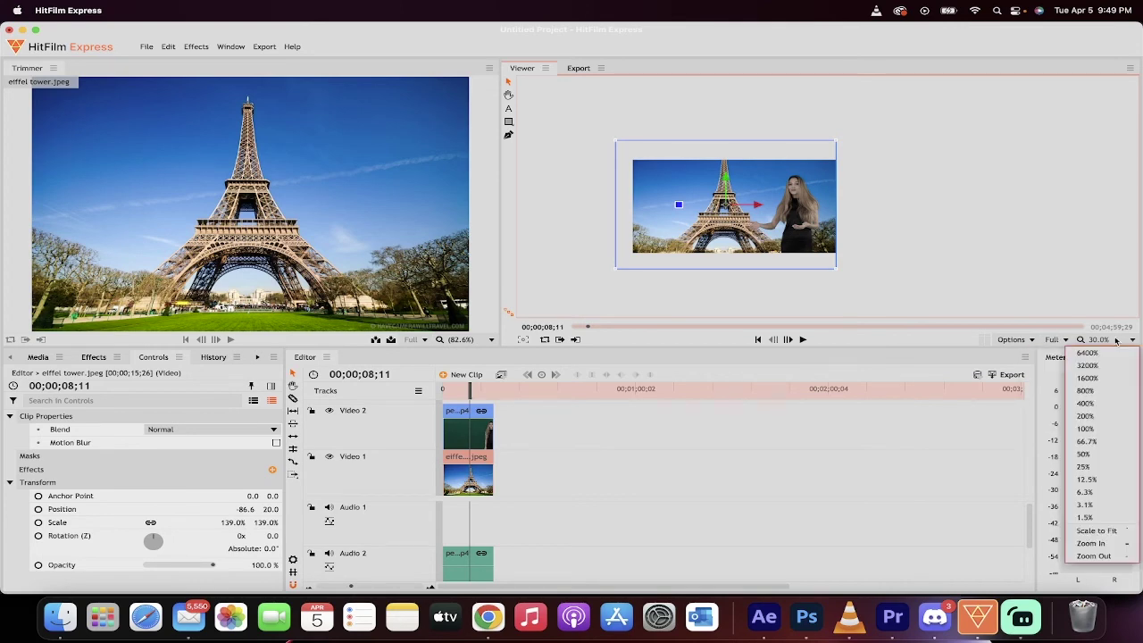
left_click(1085, 428)
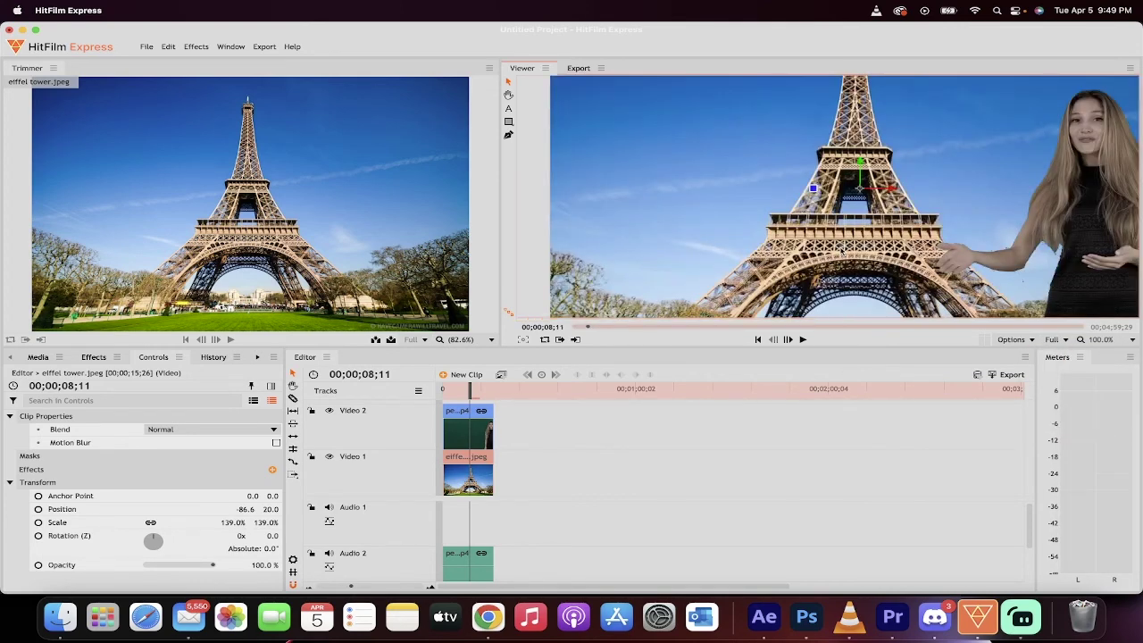
Step: Scale the Viewer to fit the frame and play the composite through to the end
scroll(844, 259, "down", 3)
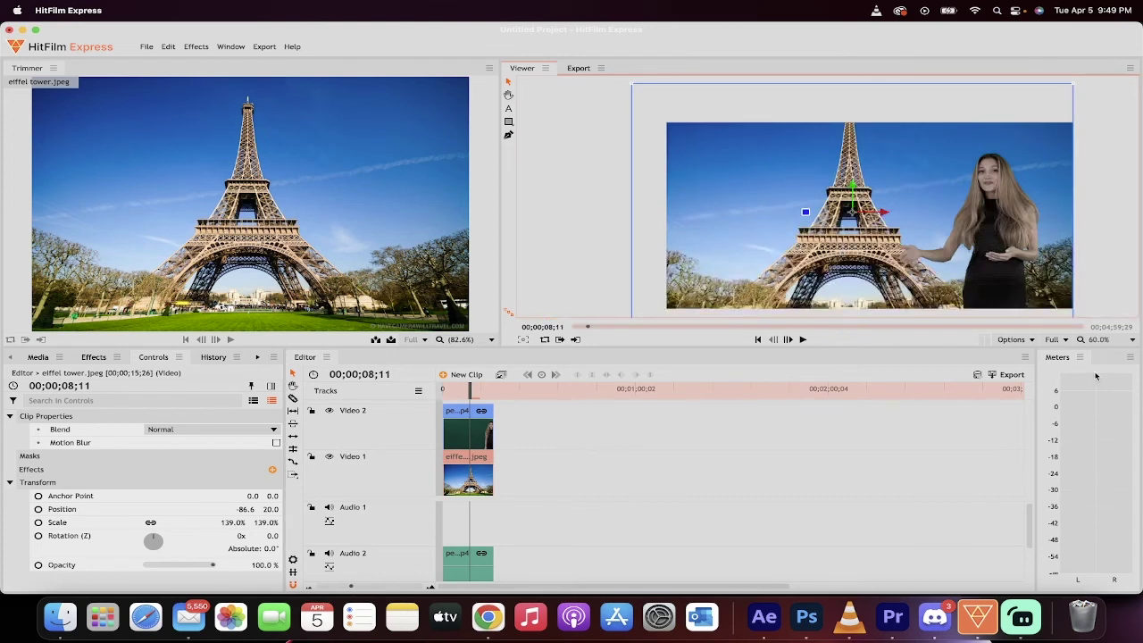
left_click(1096, 340)
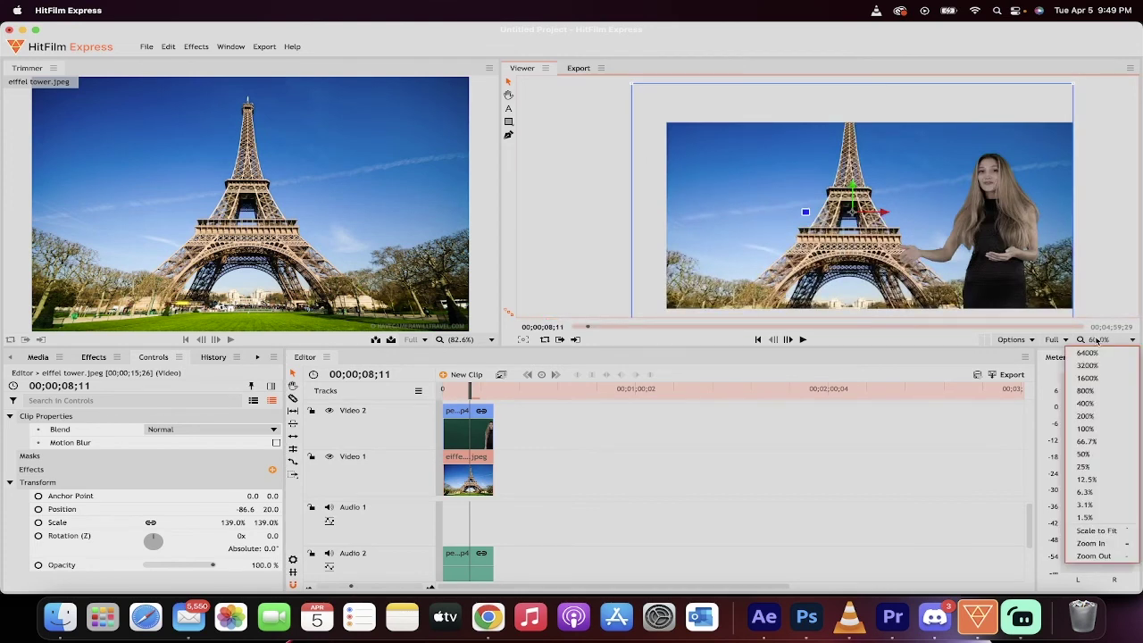
left_click(1096, 533)
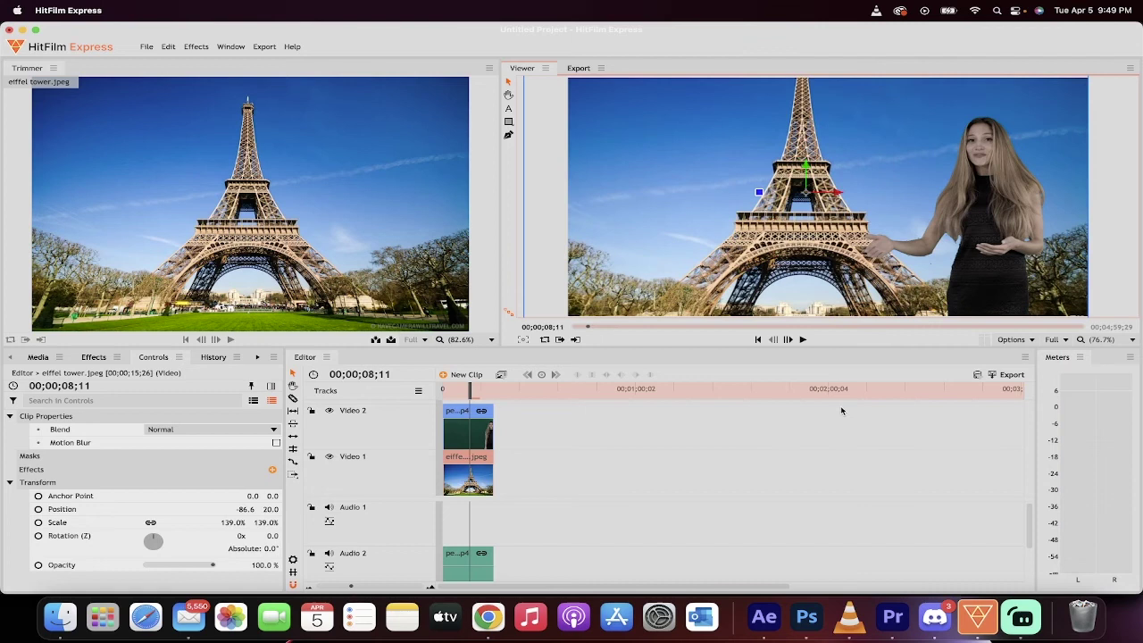
key("space")
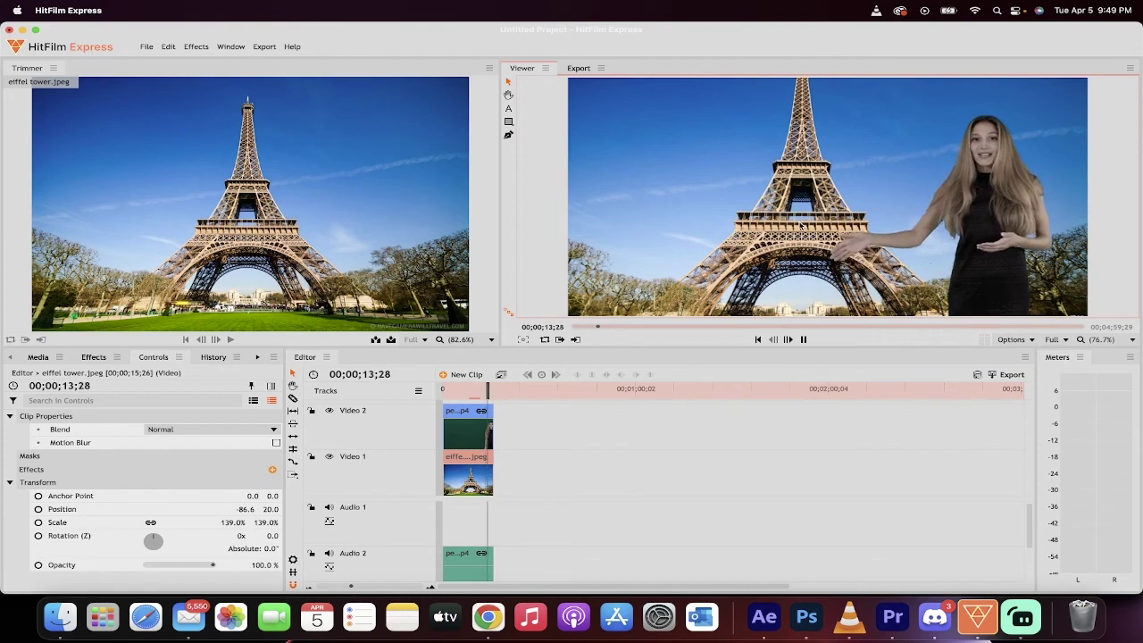
key("space")
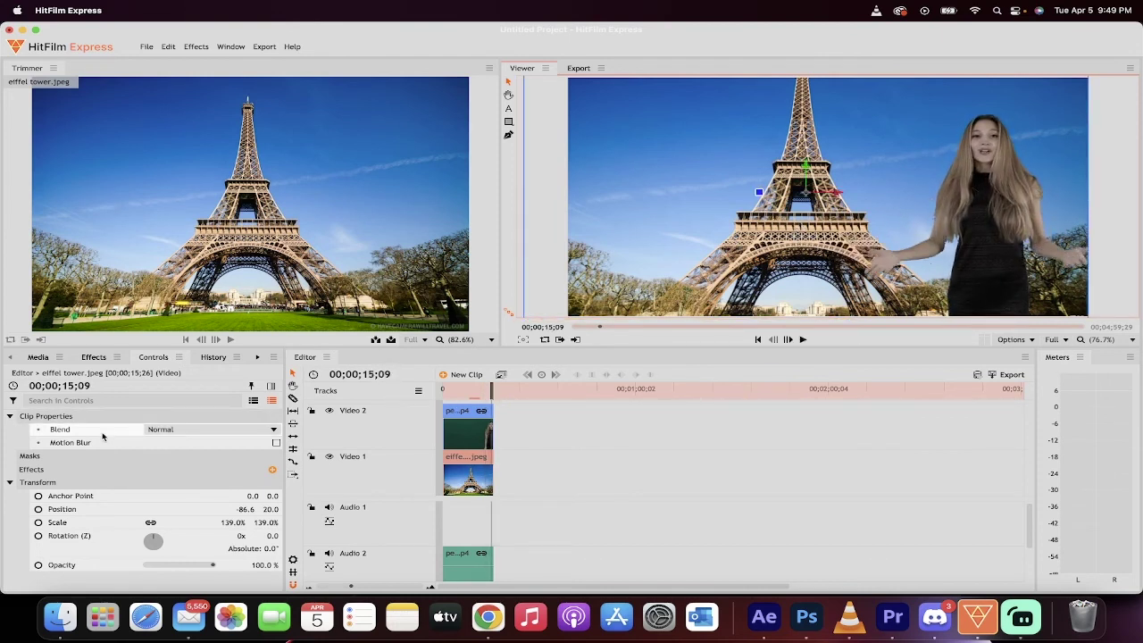
Step: Load the green-screen clip in the trimmer and search effects for 'auto' to pick Auto Color
left_click(93, 357)
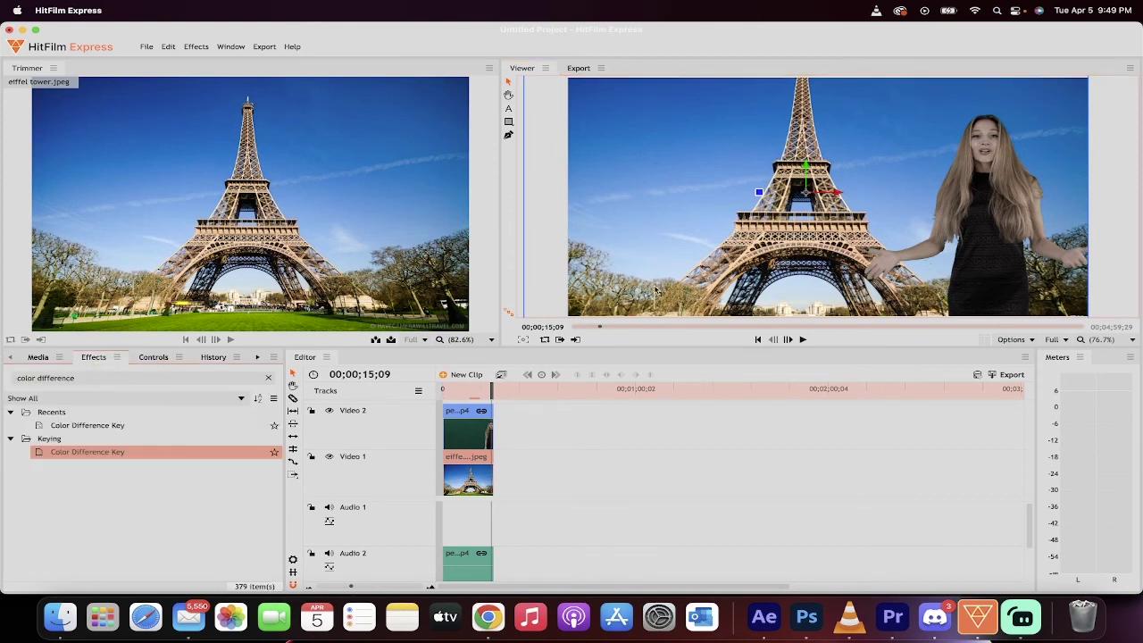
double_click(452, 433)
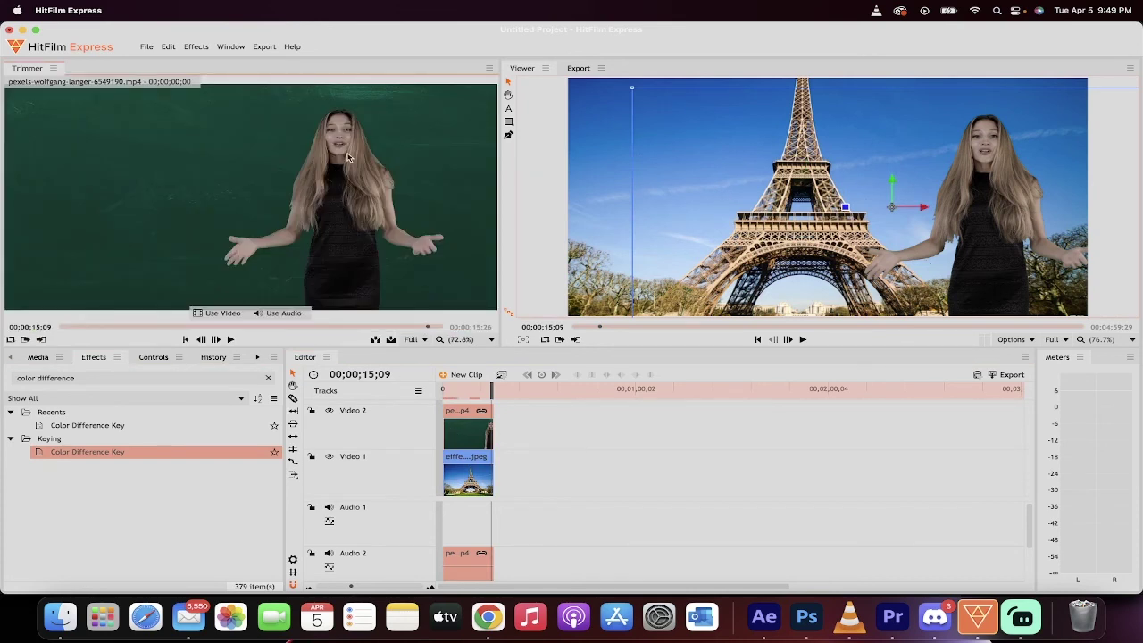
left_click(50, 358)
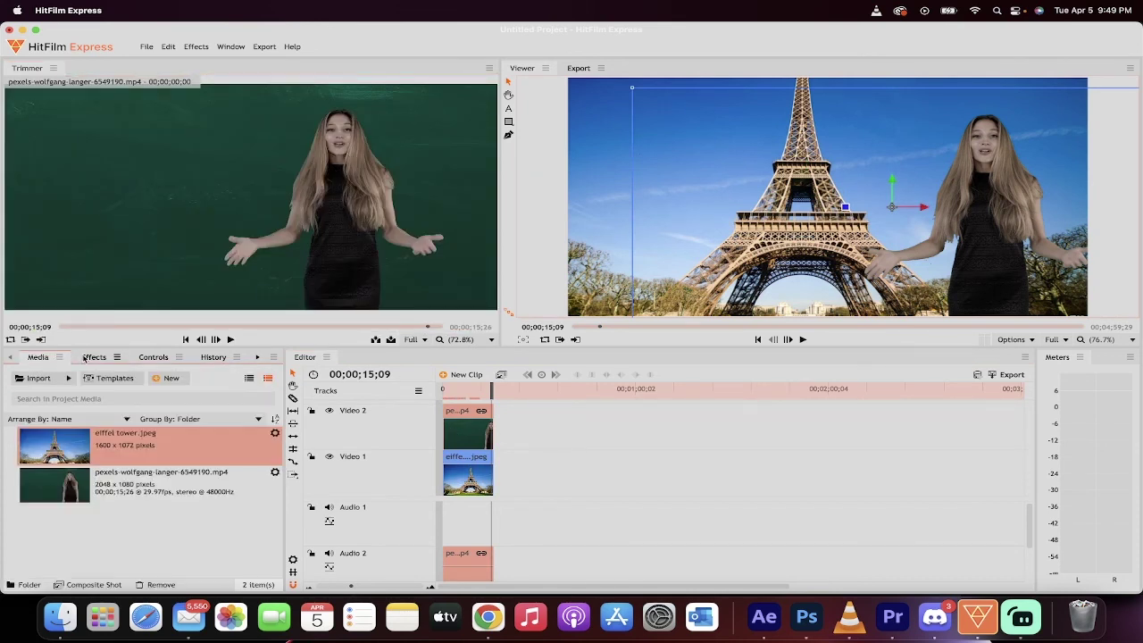
left_click(89, 357)
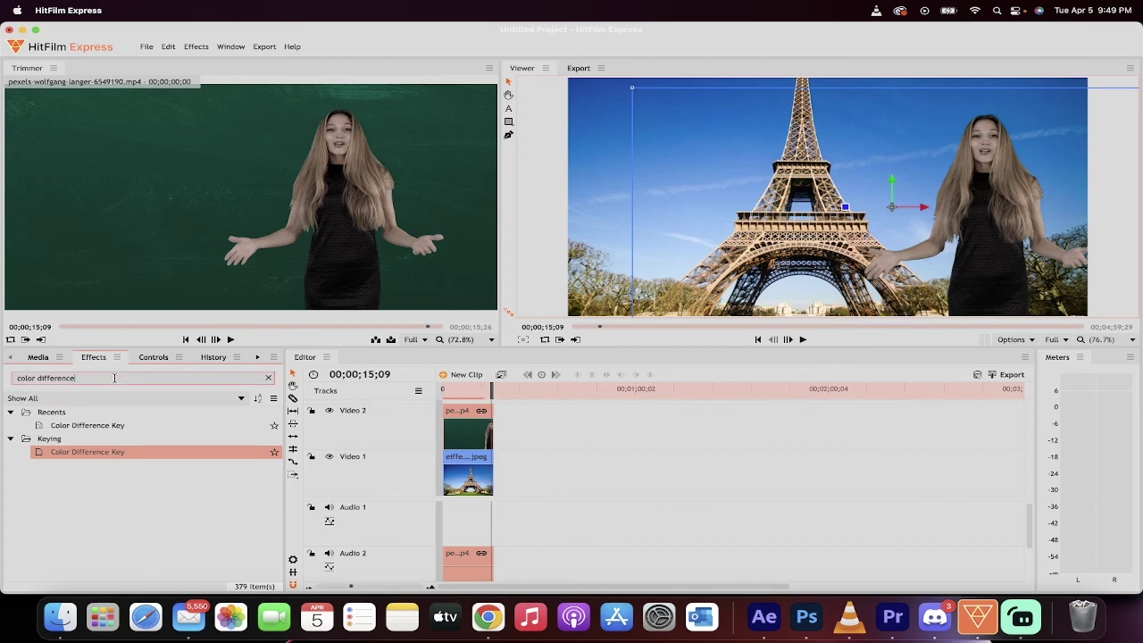
triple_click(114, 377)
key("BackSpace")
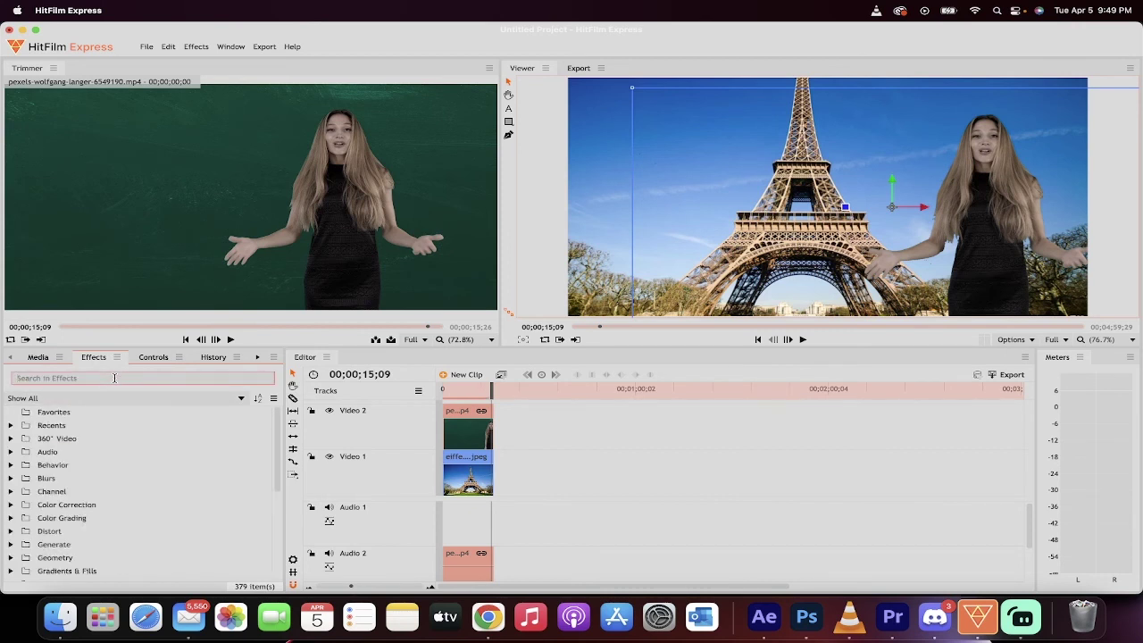
type("auto")
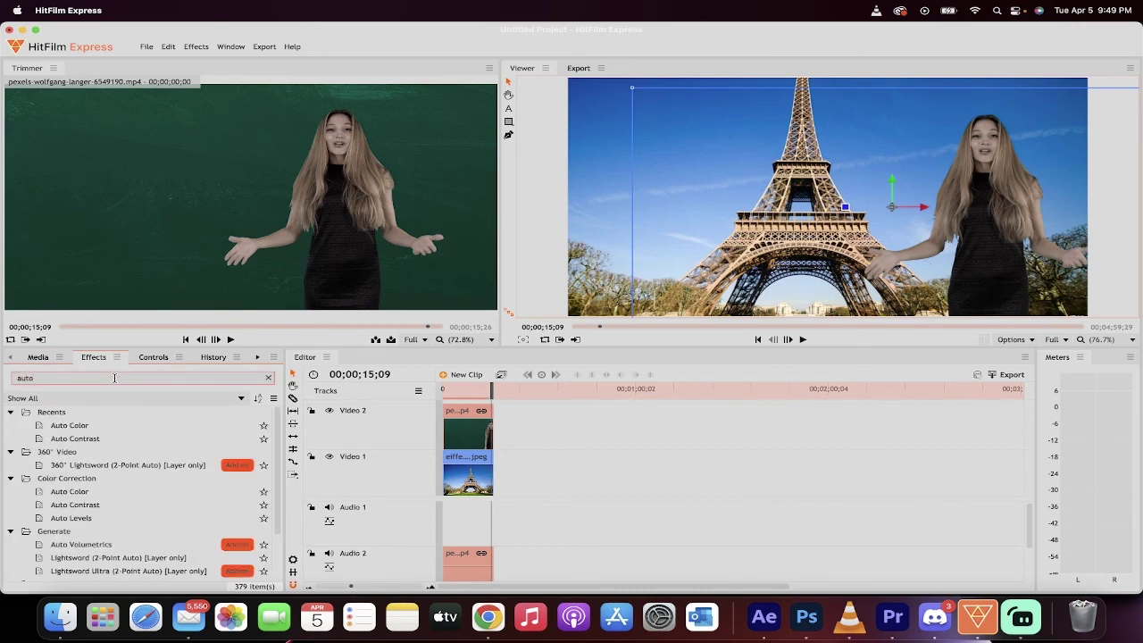
left_click(67, 494)
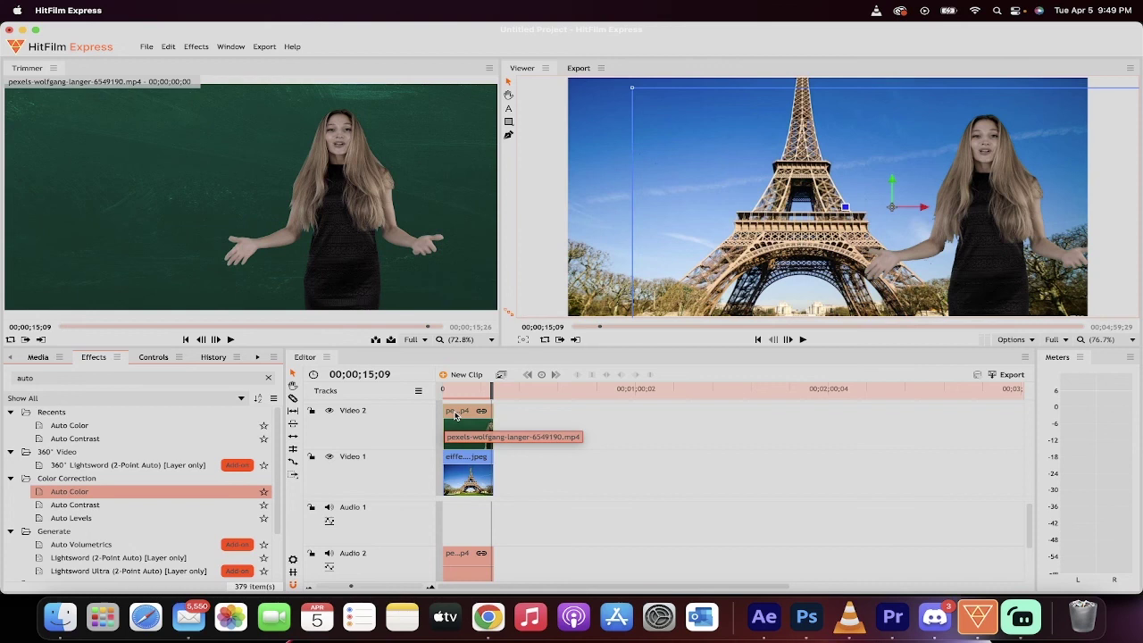
Step: Apply Auto Color to the woman clip, set Blend with Original to 43%, and toggle it to compare
left_click_drag(455, 415, 456, 416)
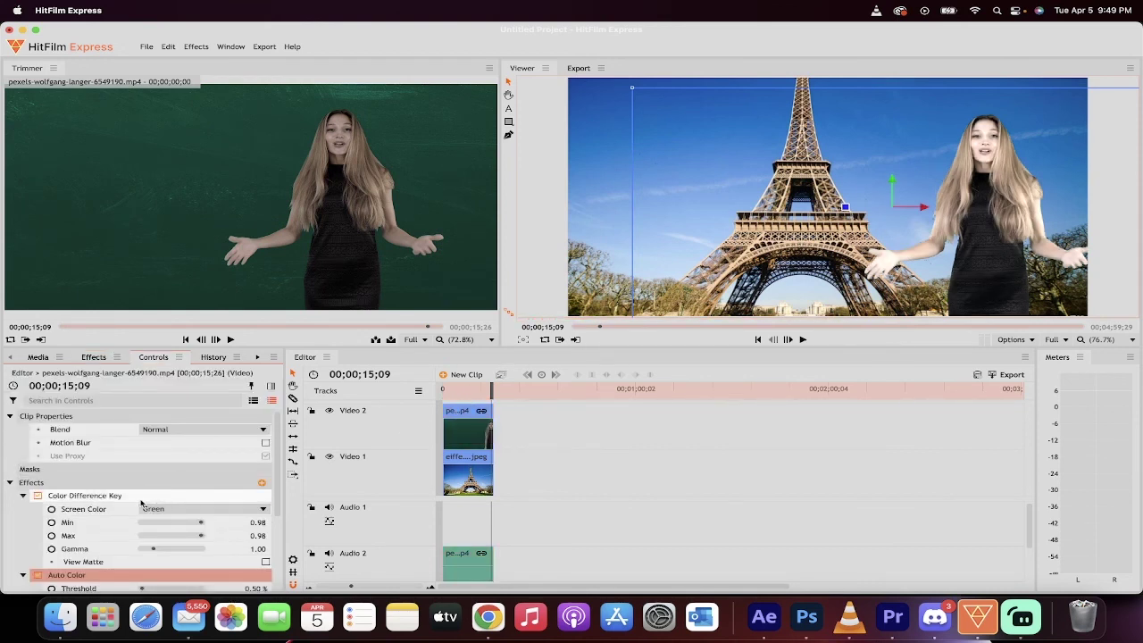
scroll(134, 461, "down", 2)
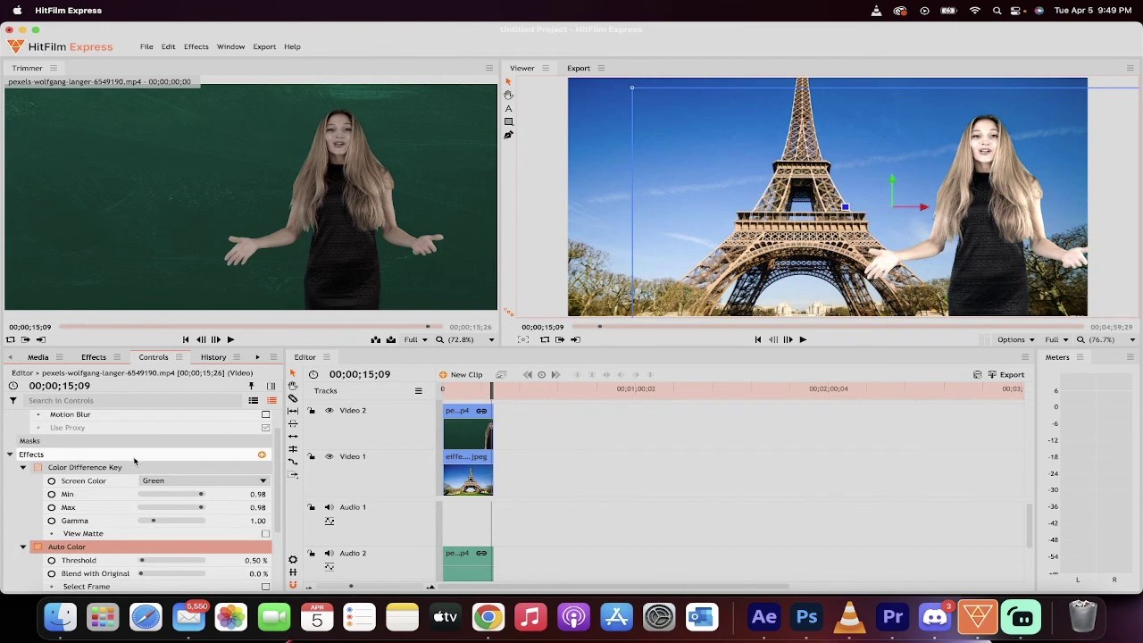
scroll(70, 539, "down", 4)
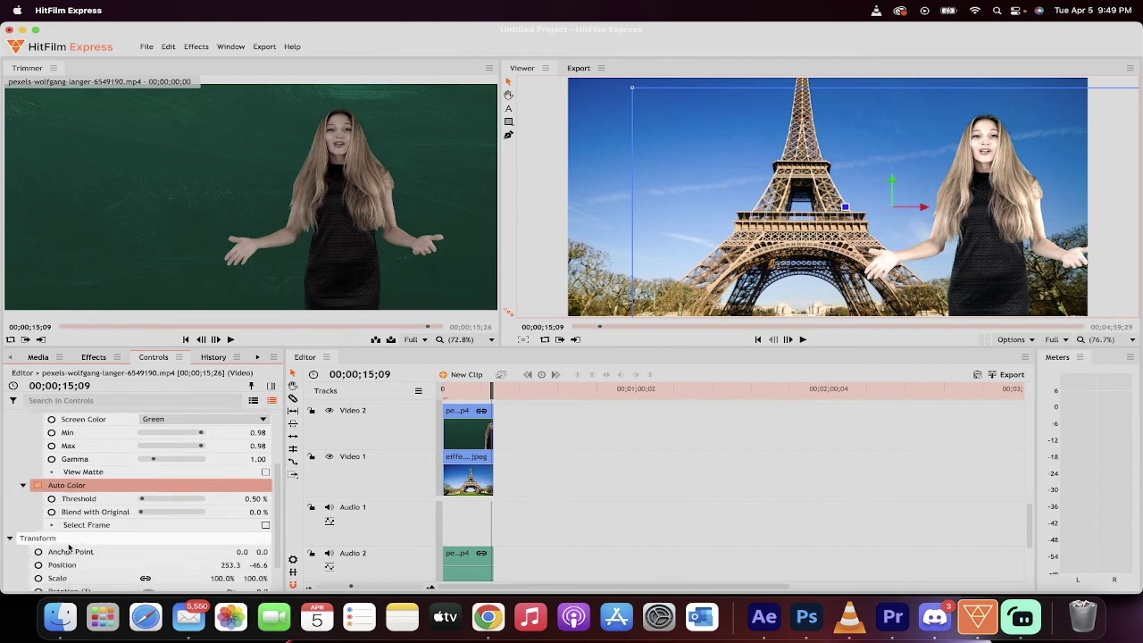
scroll(81, 534, "down", 1)
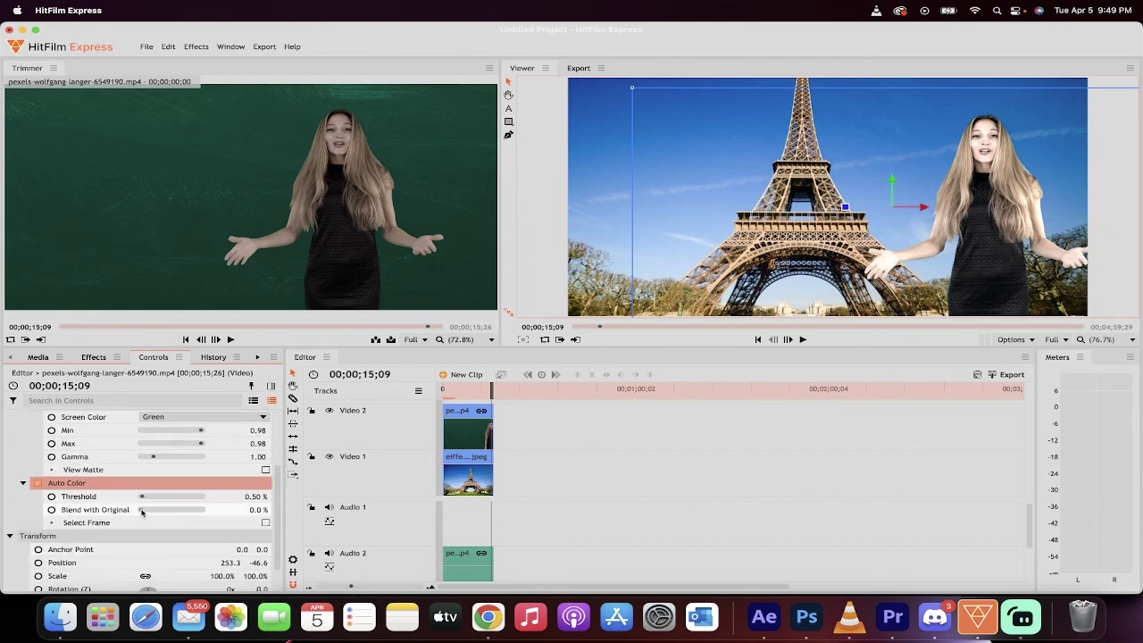
left_click_drag(141, 512, 167, 511)
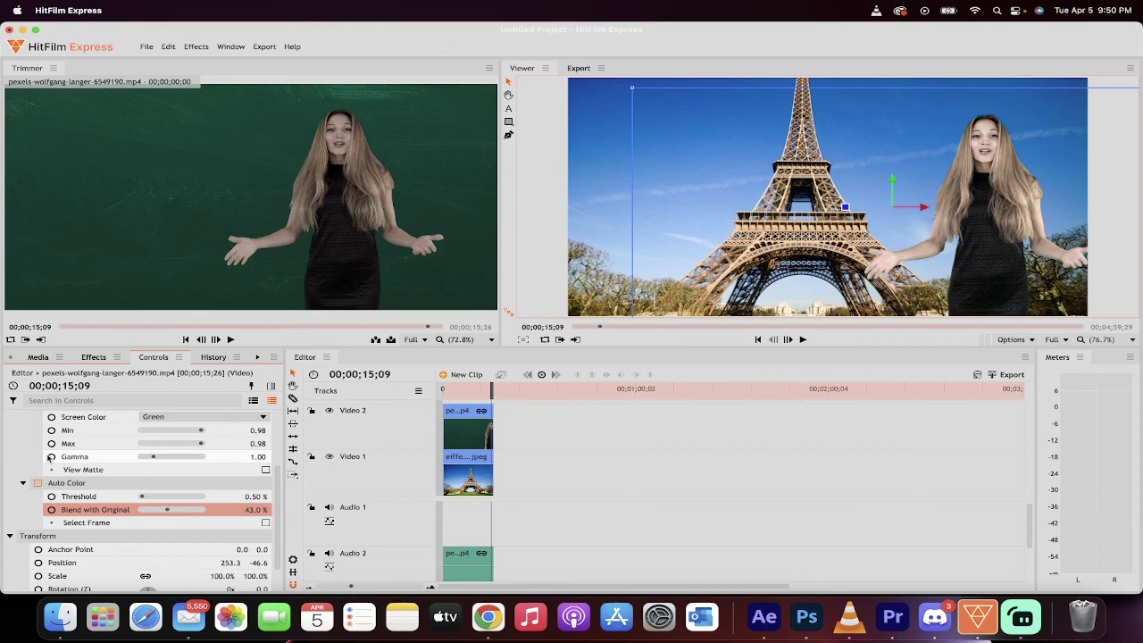
left_click(38, 483)
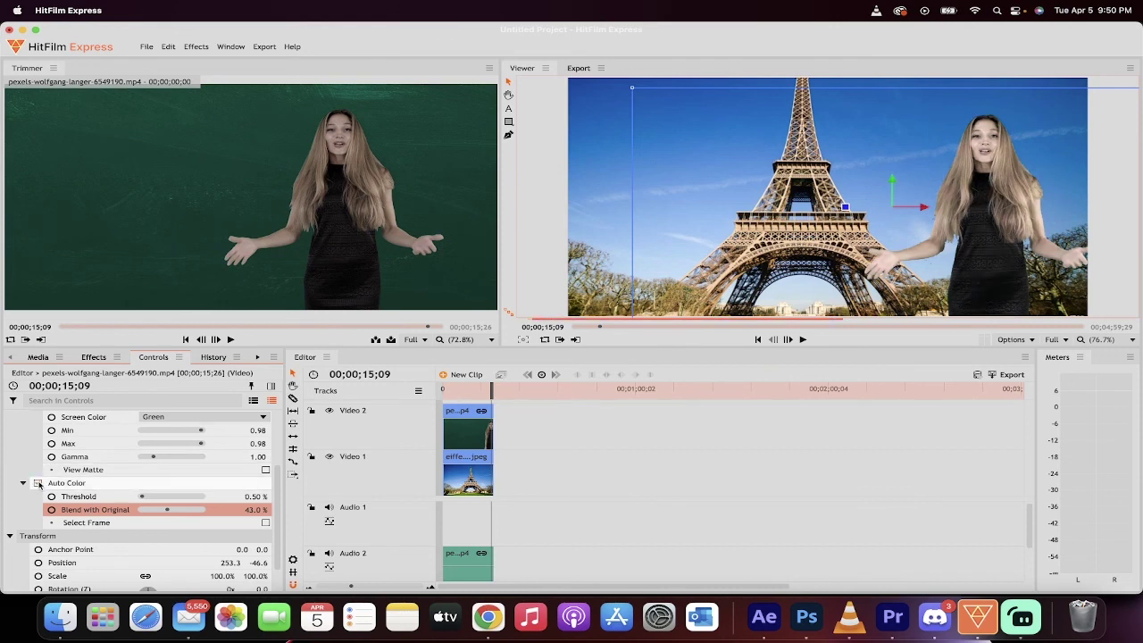